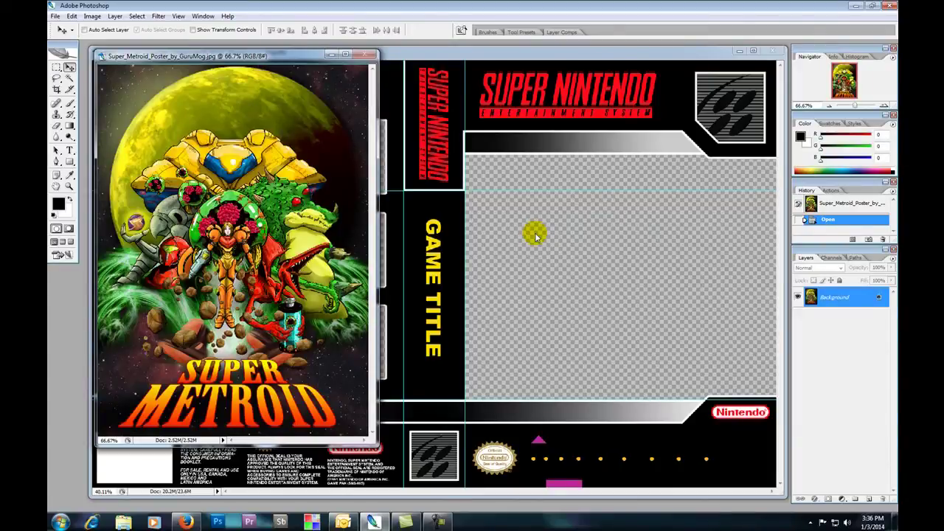
Copy the Super Metroid poster into the SNES_Vertical_Template_Simple.psd template and place it in the empty front cover area
drag(262, 58, 281, 64)
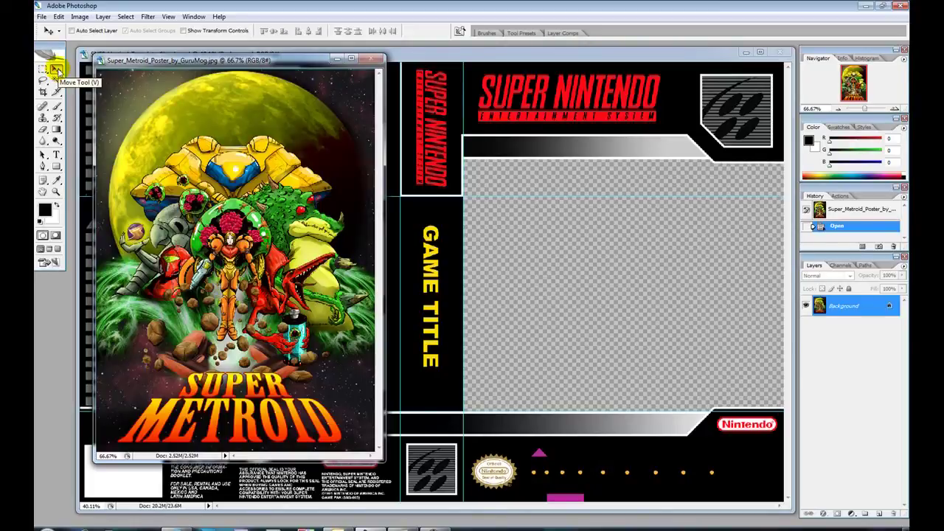
drag(131, 61, 159, 86)
drag(290, 86, 282, 83)
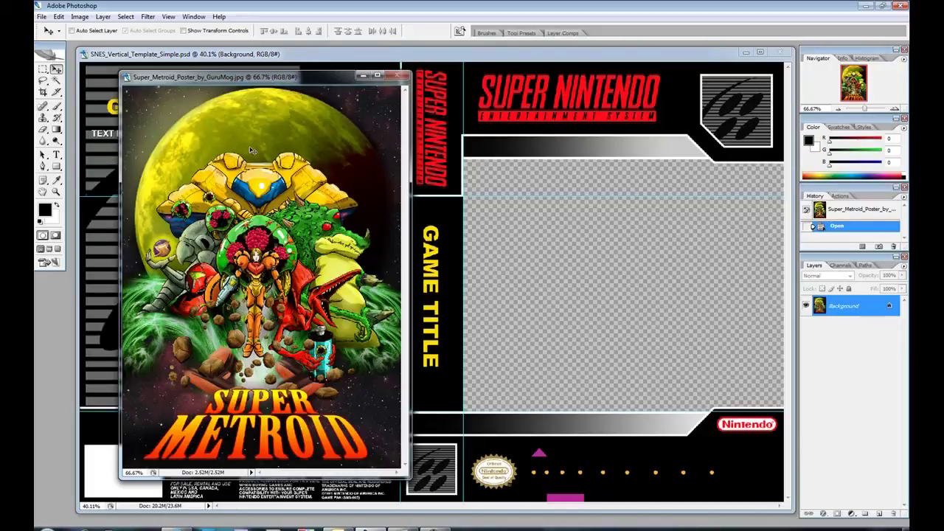
drag(251, 150, 535, 227)
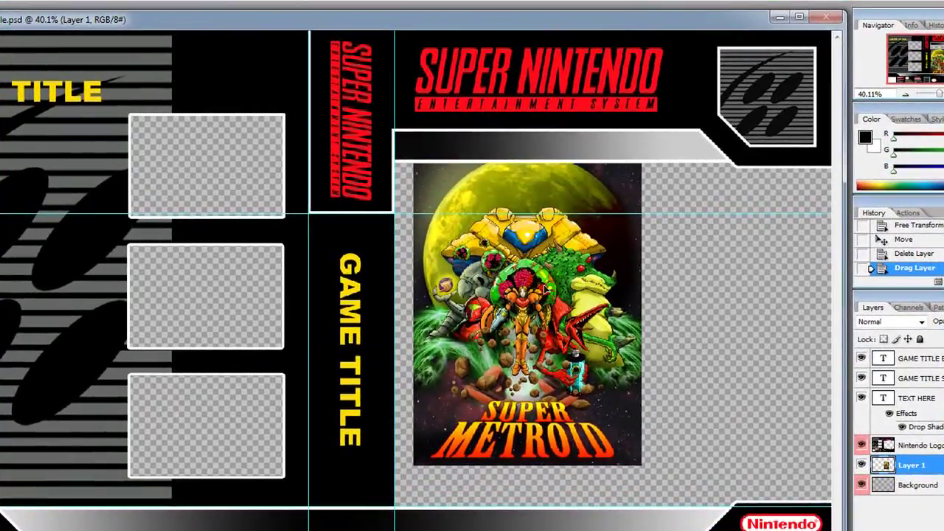
drag(545, 289, 565, 311)
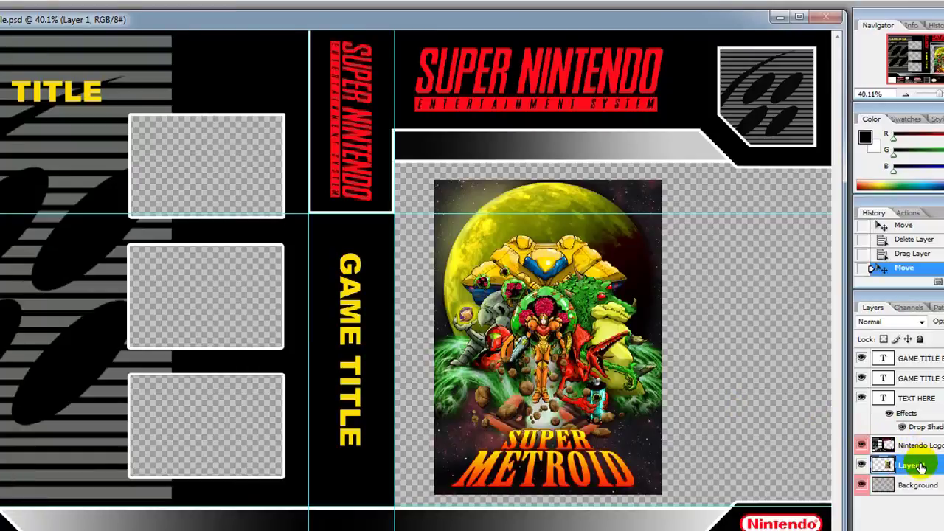
Arrange the poster layer between the Nintendo Logo copy 2 and Background layers and reposition the poster on the front cover
mouse_move(913, 466)
mouse_down()
mouse_move(917, 359)
mouse_move(918, 481)
mouse_up()
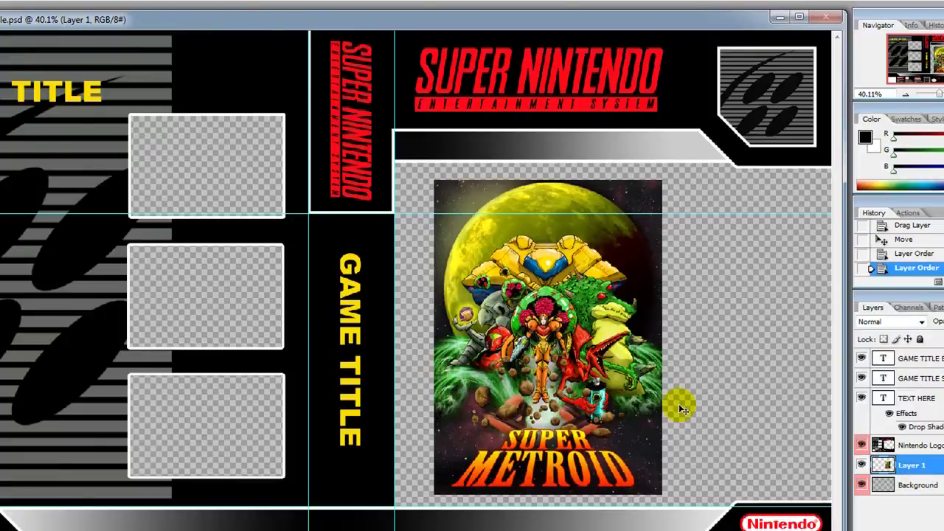
drag(584, 400, 572, 385)
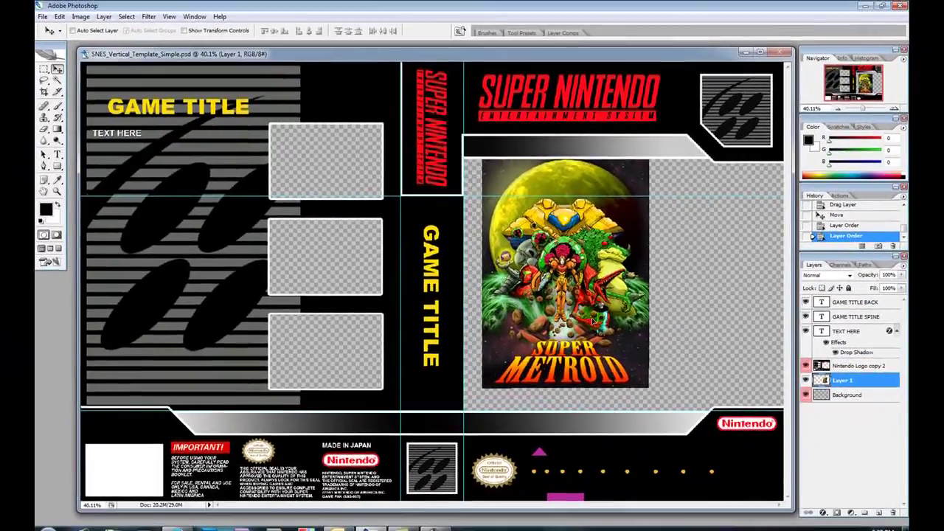
mouse_move(593, 321)
mouse_down()
mouse_move(613, 328)
mouse_move(579, 321)
mouse_up()
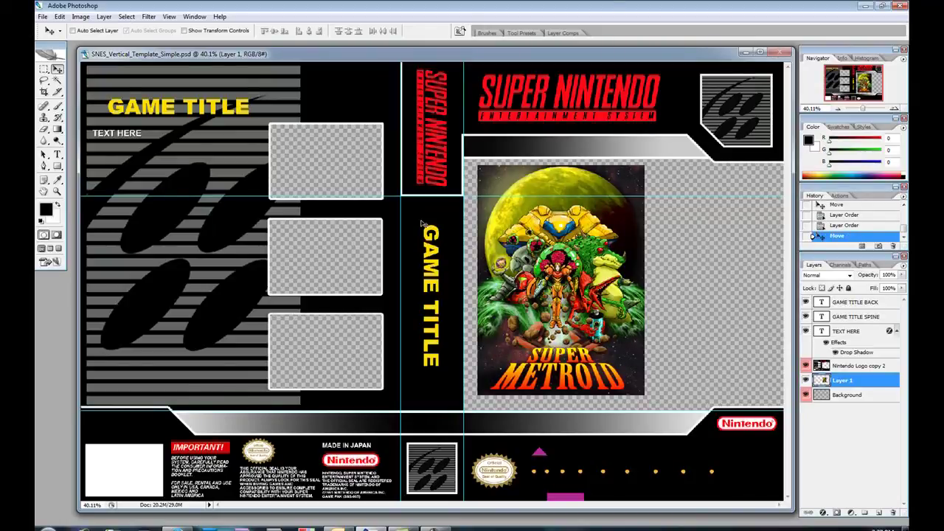
Free Transform the poster with its aspect ratio locked, enlarging it to about 173% and repositioning it on the front cover
click(59, 17)
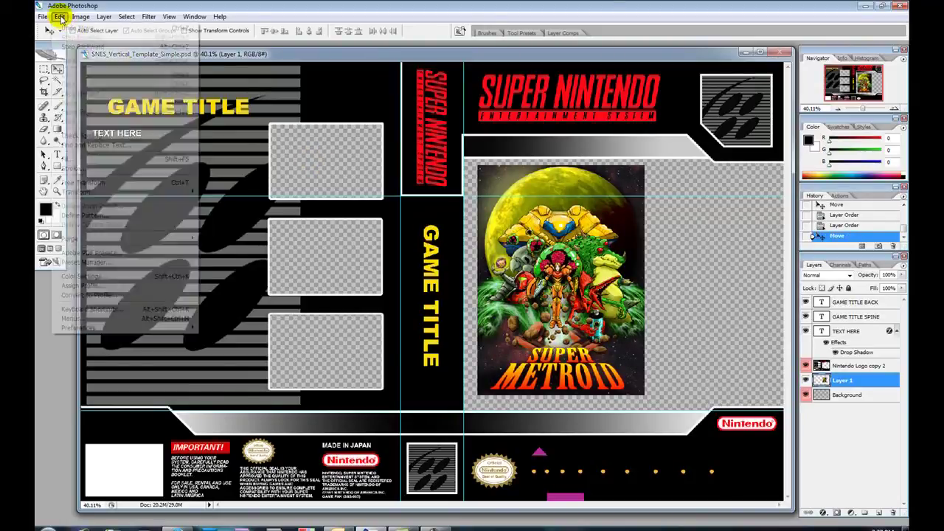
click(110, 182)
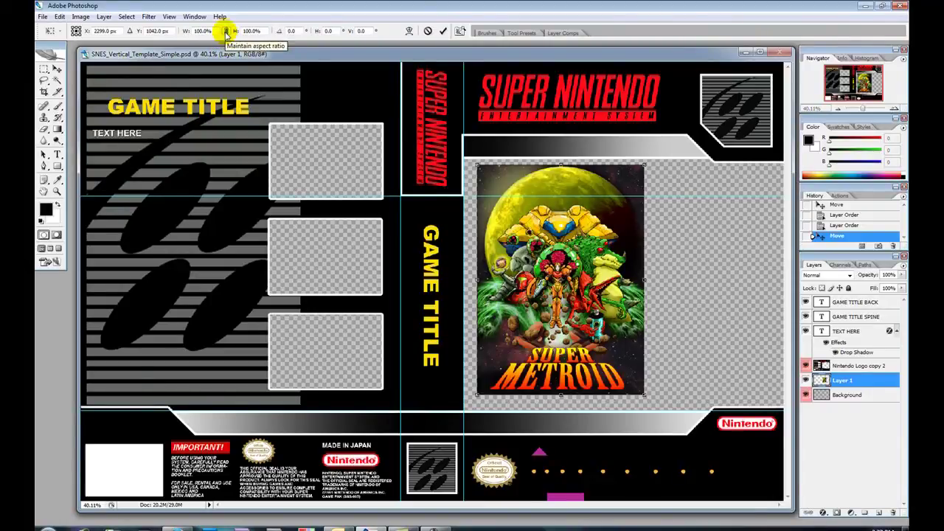
click(226, 31)
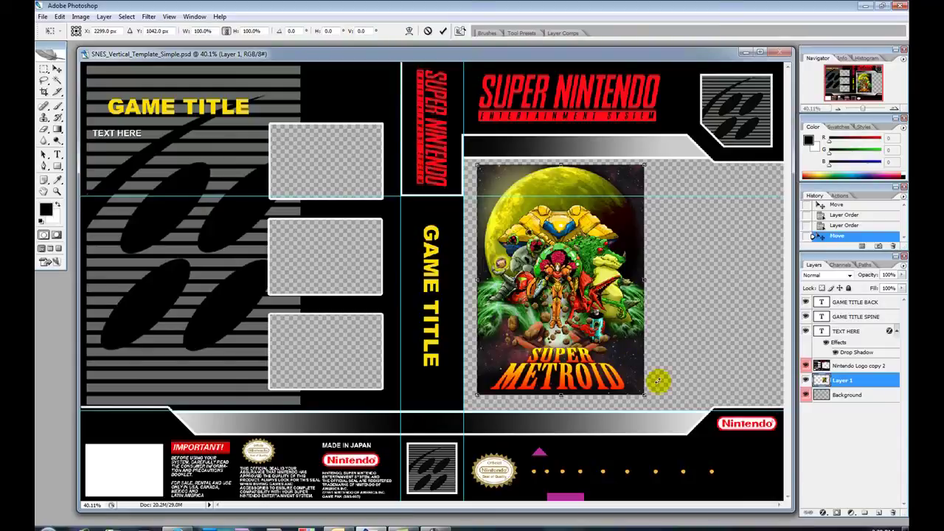
drag(649, 391, 600, 319)
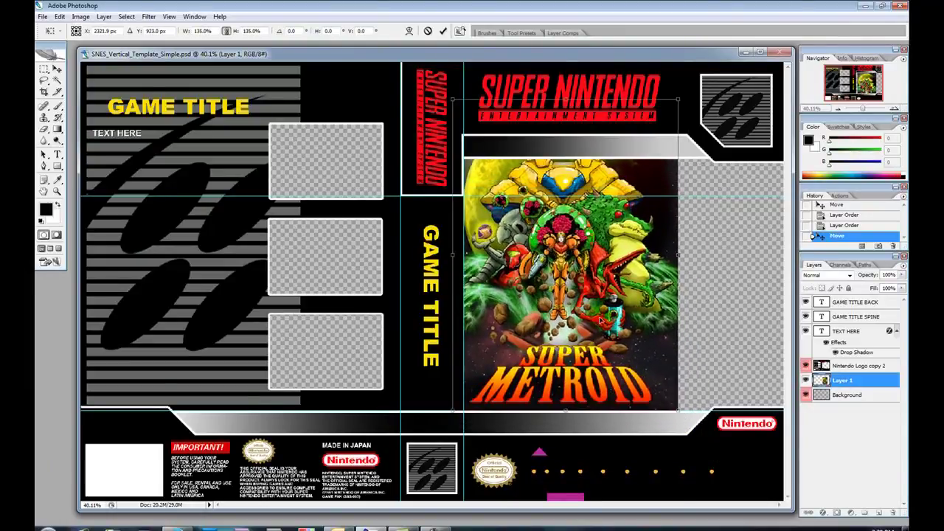
drag(678, 410, 725, 445)
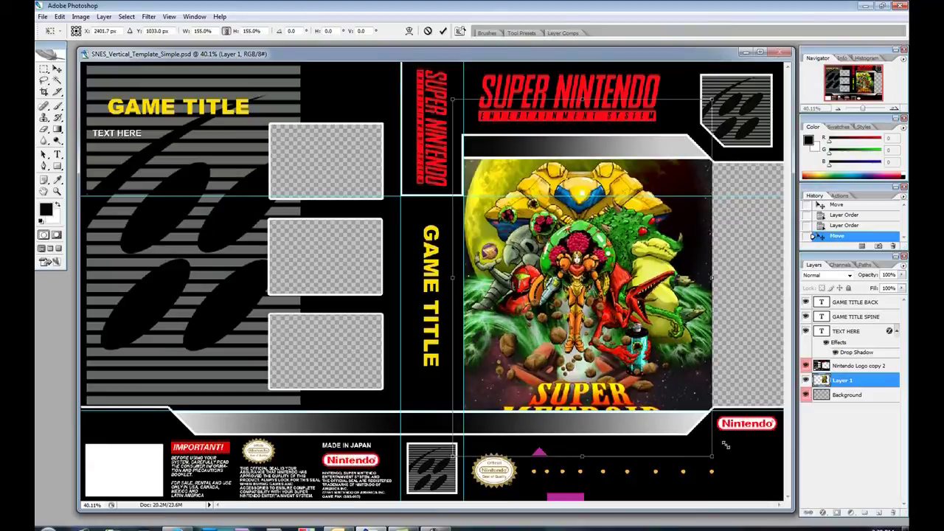
drag(647, 410, 663, 357)
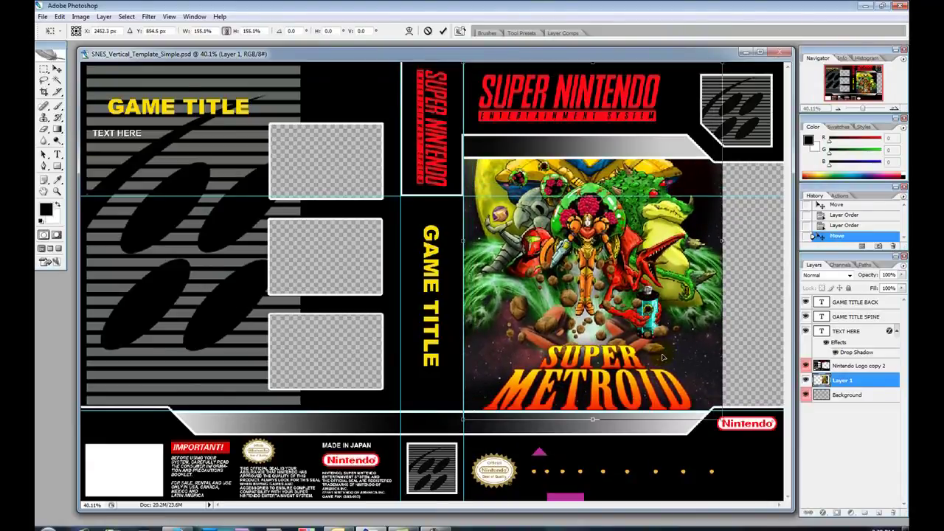
drag(723, 421, 766, 453)
drag(706, 434, 702, 375)
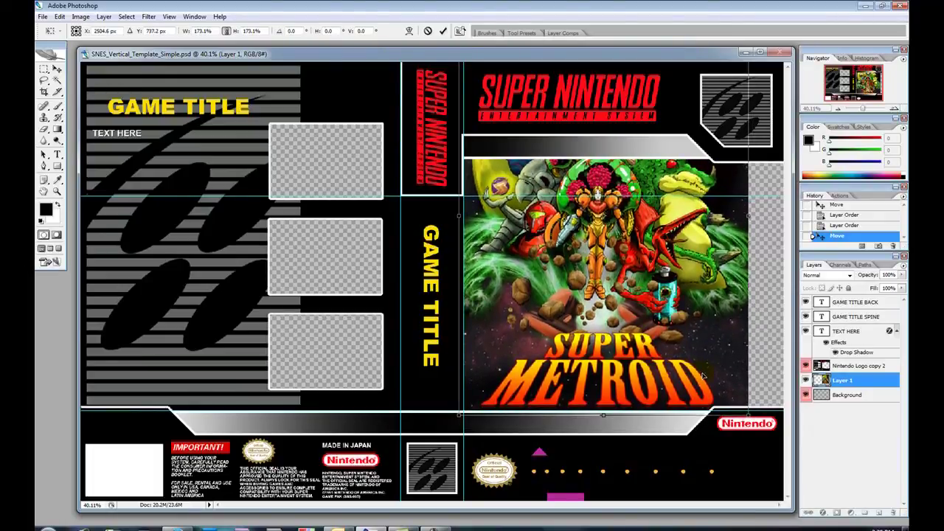
Unlock the aspect ratio, stretch the poster's width to about 194% to span the front cover, and apply the transform
click(225, 32)
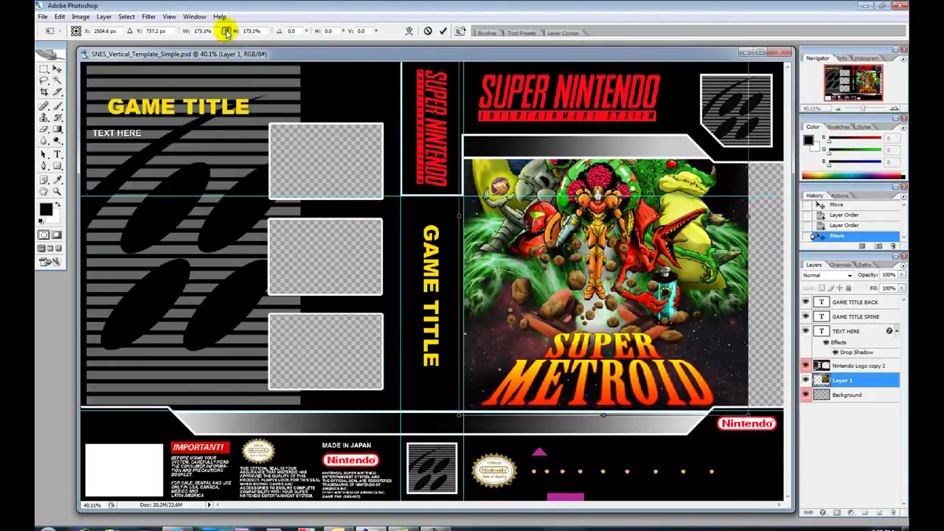
drag(749, 413, 786, 418)
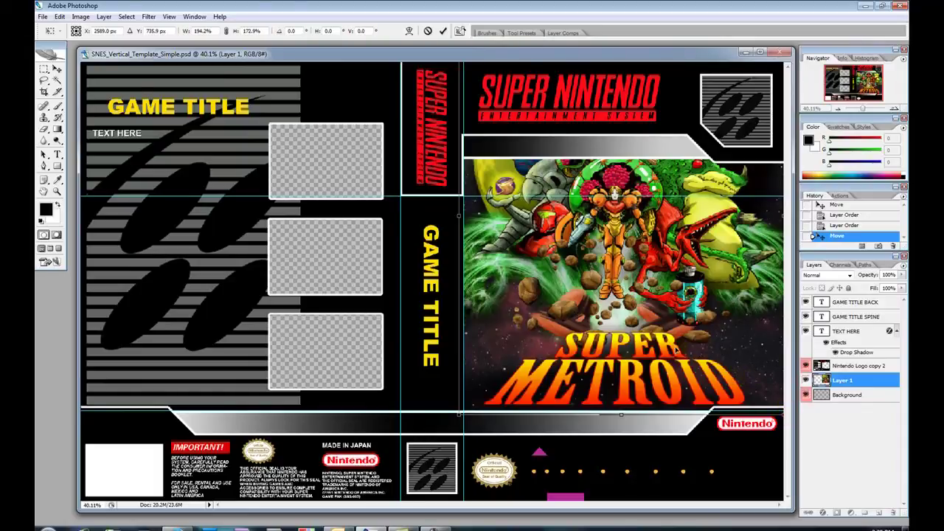
key(Return)
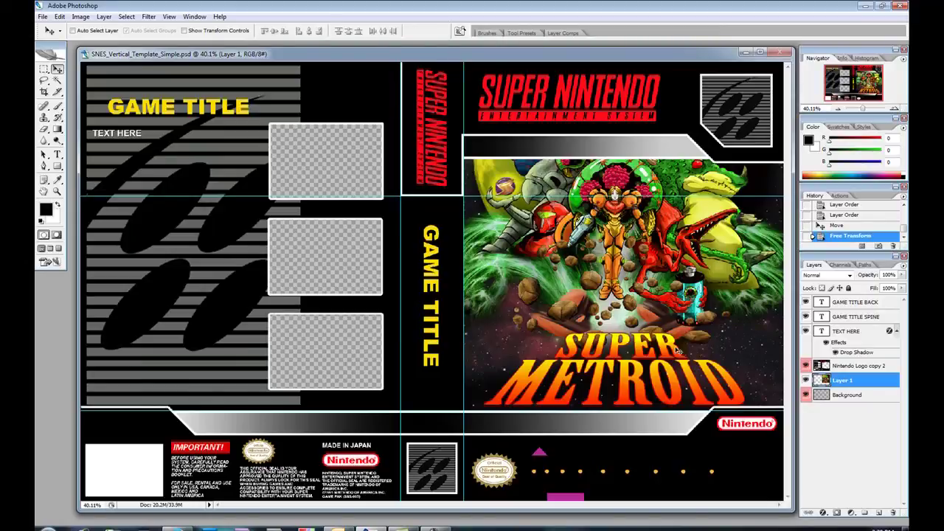
Delete the Super Metroid poster layer from the template
click(844, 380)
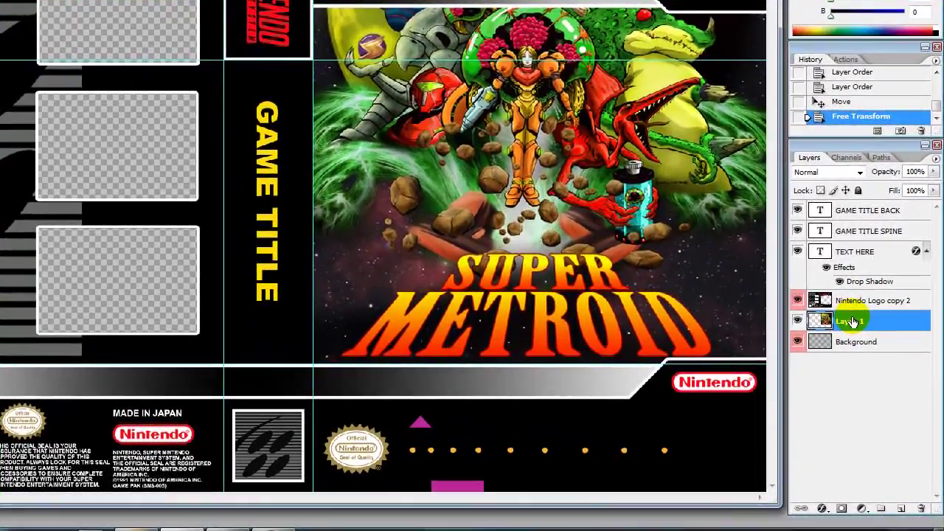
drag(852, 322, 923, 508)
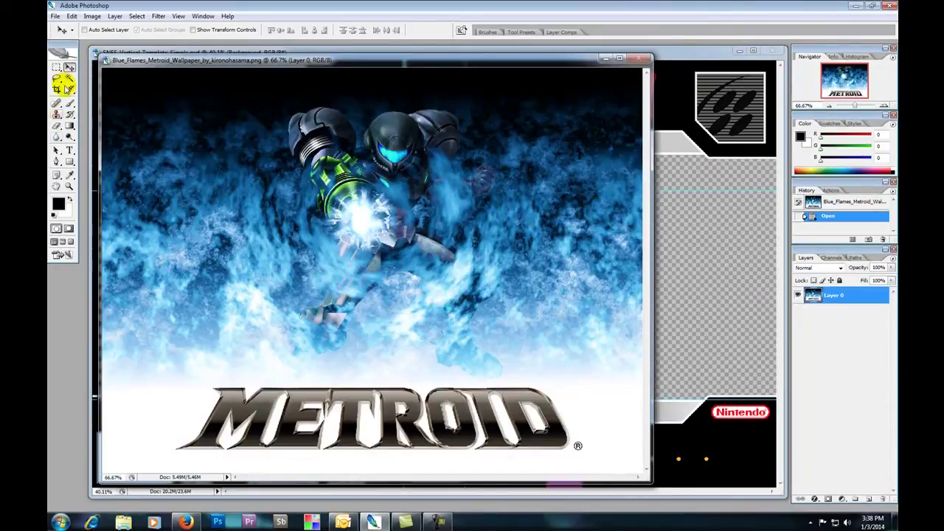
Copy the Blue Flames Metroid wallpaper into the template and position it over the front cover area
click(476, 248)
drag(476, 248, 639, 260)
drag(676, 263, 680, 264)
drag(678, 300, 668, 303)
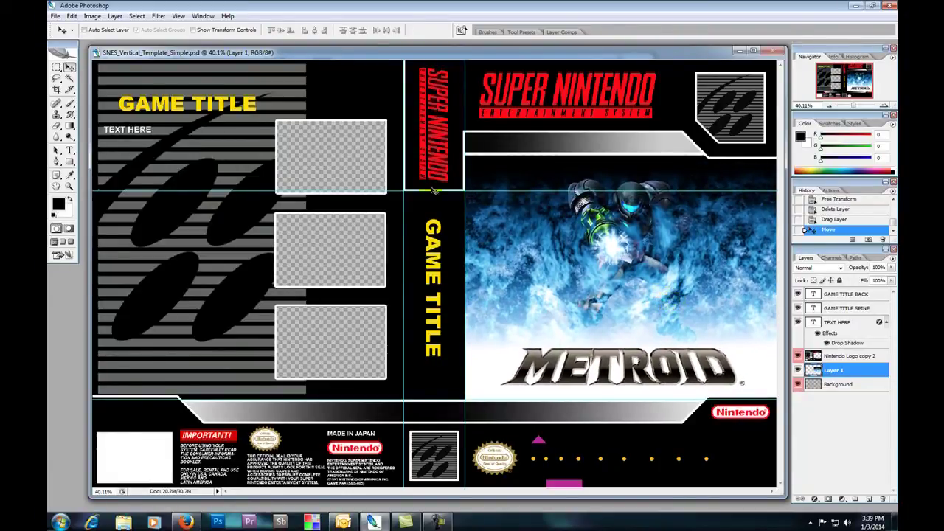
Stretch the wallpaper's height to about 101.5% with Free Transform, apply it, and nudge the image to fill the front cover
click(71, 16)
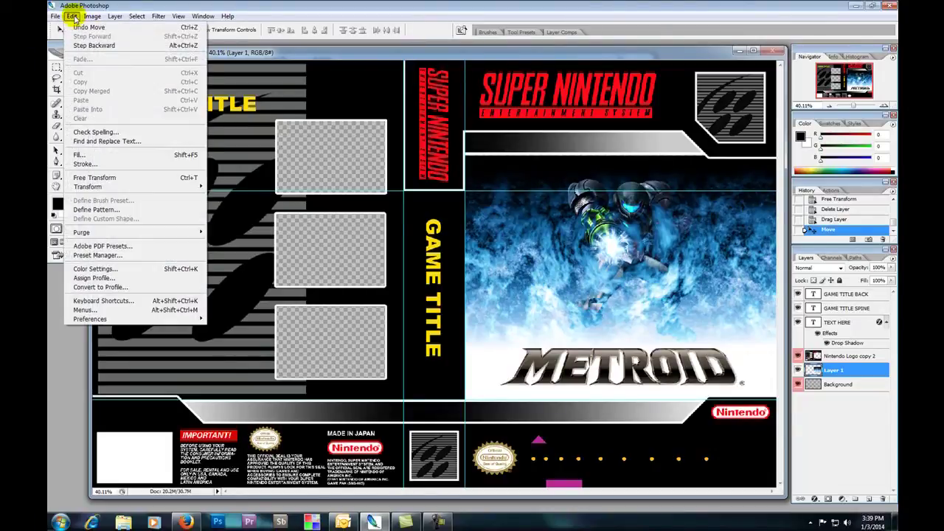
click(108, 178)
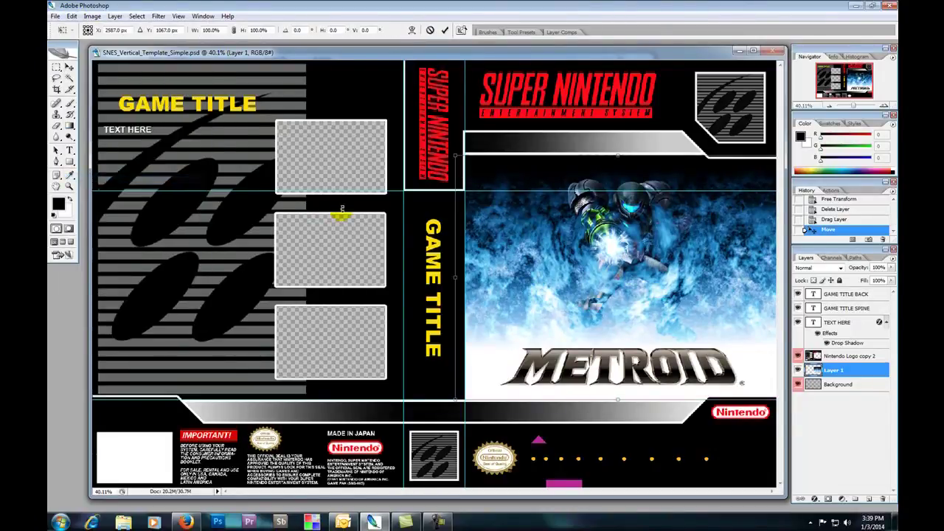
drag(618, 156, 618, 153)
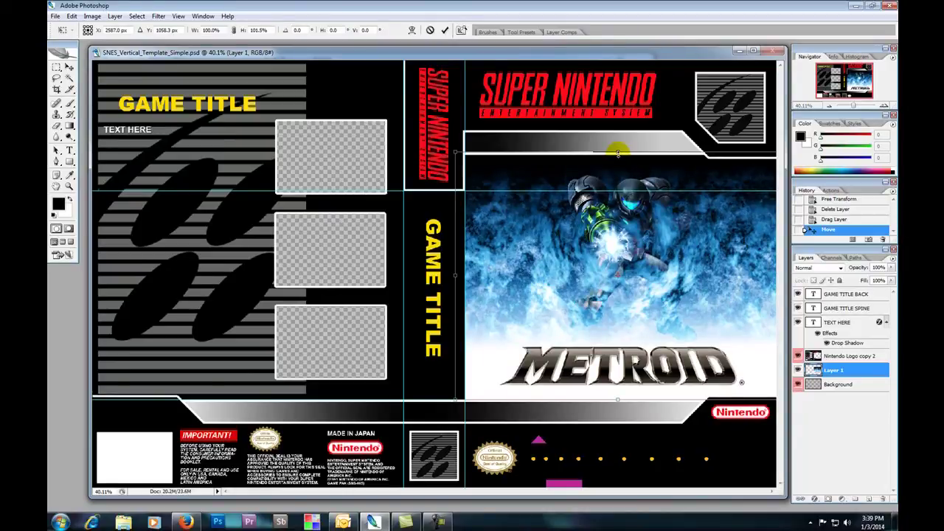
key(Return)
drag(640, 230, 636, 235)
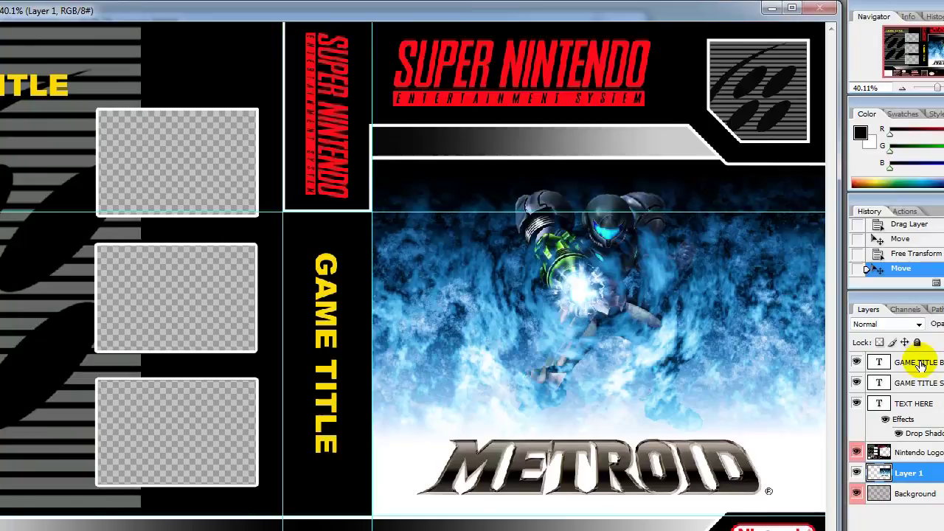
Replace the text of the GAME TITLE BACK layer with "Super Metroid"
double_click(879, 363)
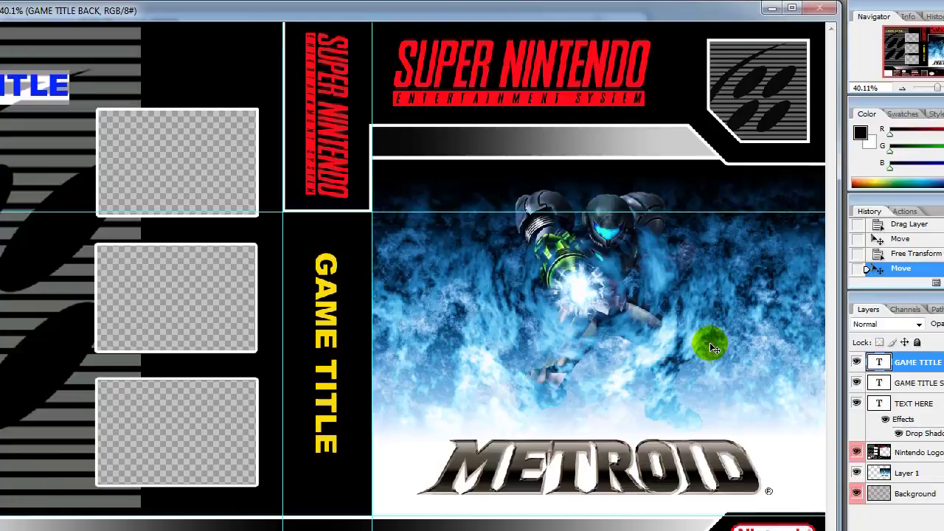
key(shift+Left)
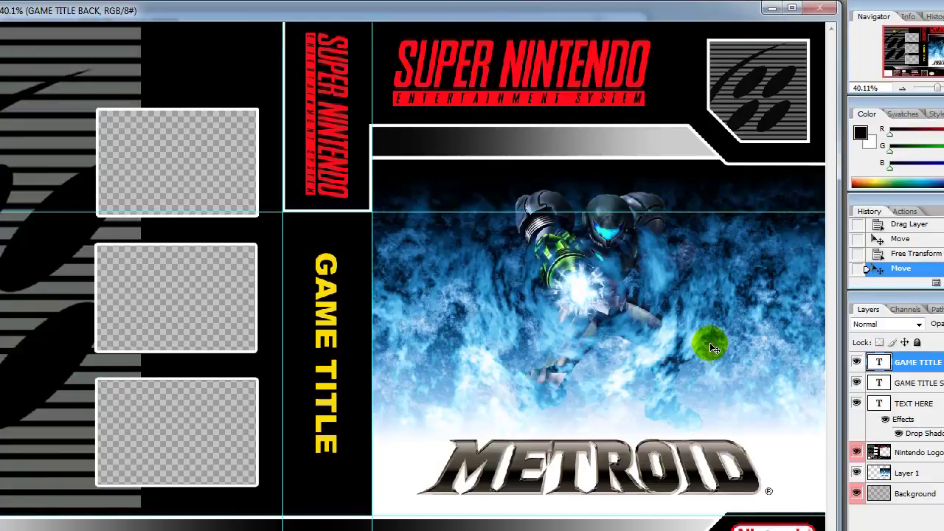
key(shift+Right)
key(shift+Left)
text(Metr)
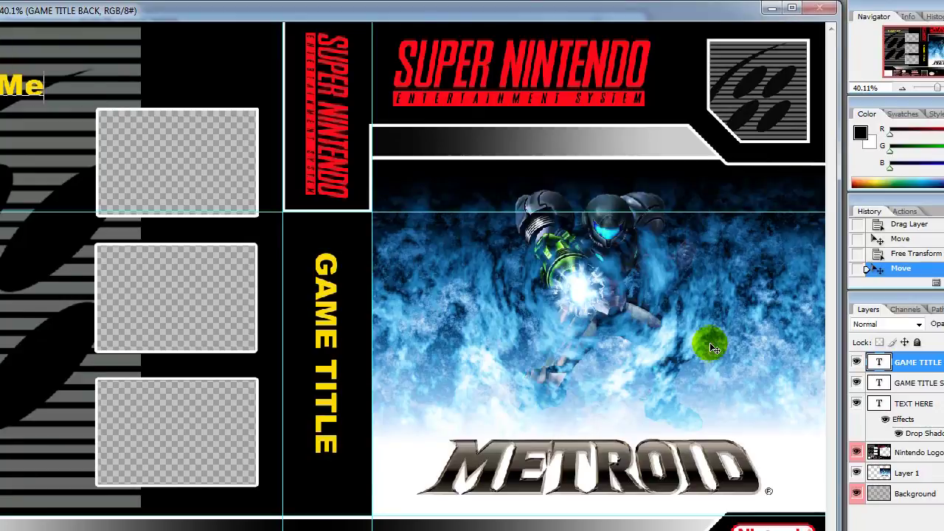
text(oid)
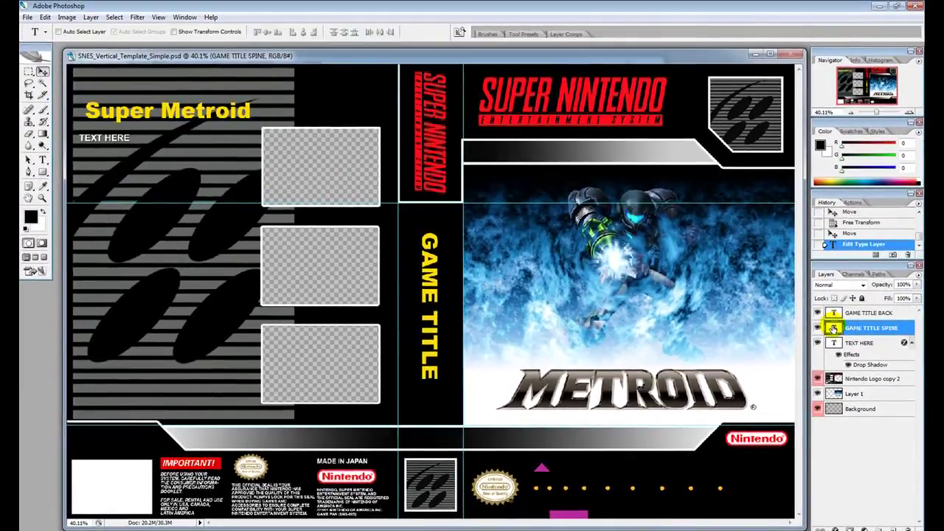
Replace the text of the GAME TITLE SPINE layer with "Super Metroid"
double_click(856, 308)
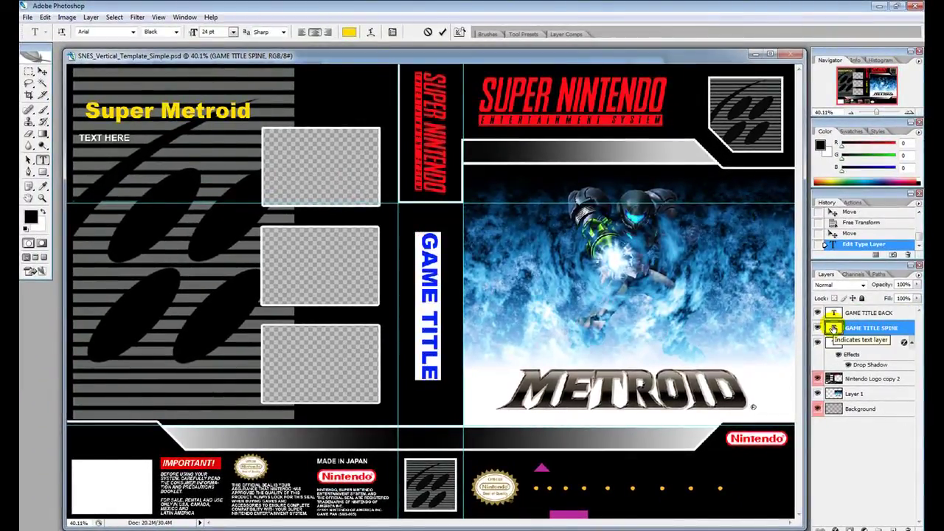
text(S)
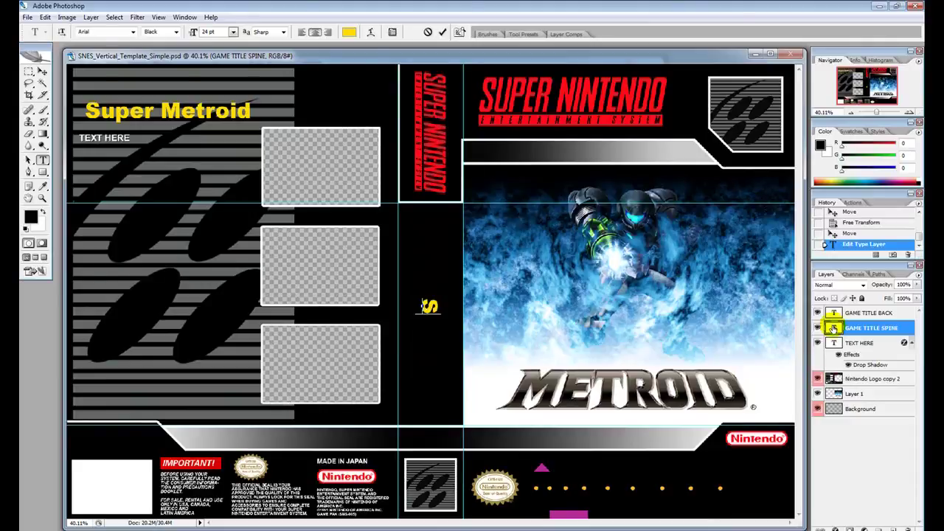
text(uper Met)
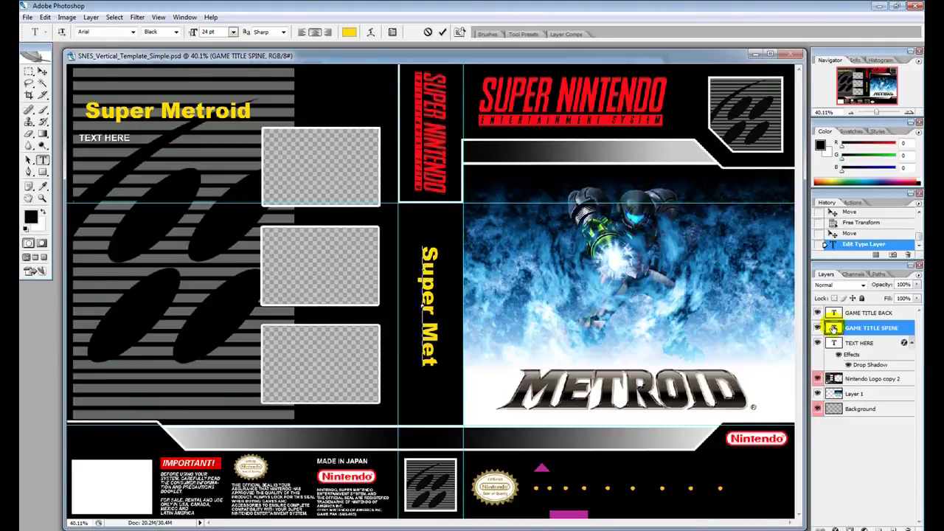
text(roid)
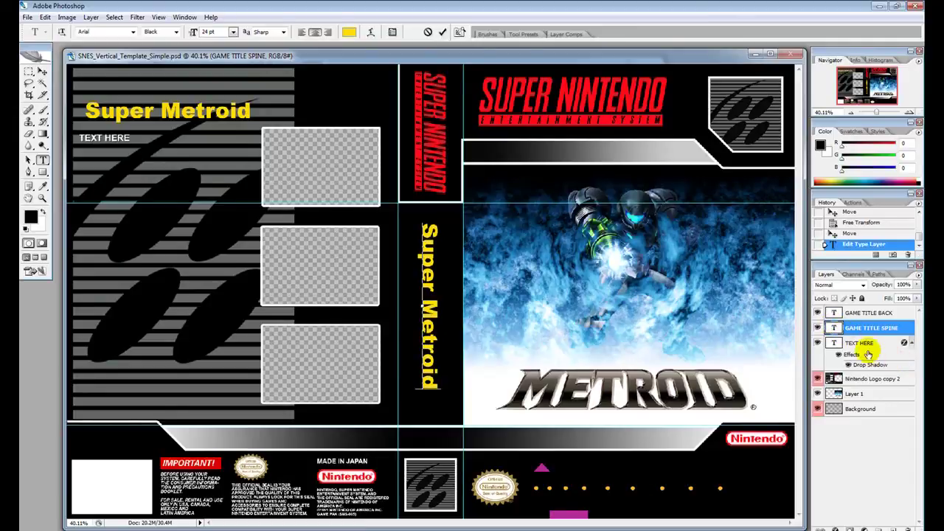
Change the spine title text to "Super Ultra Duper Metroid"
double_click(834, 329)
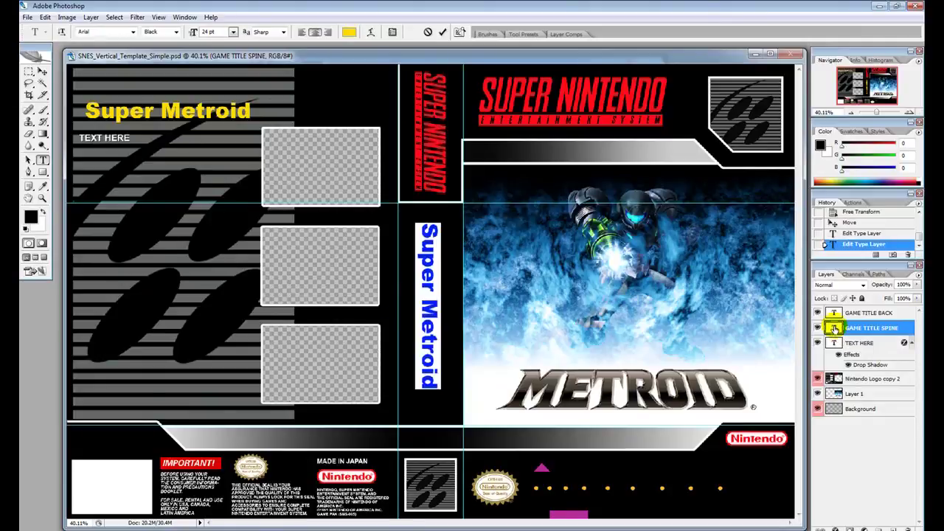
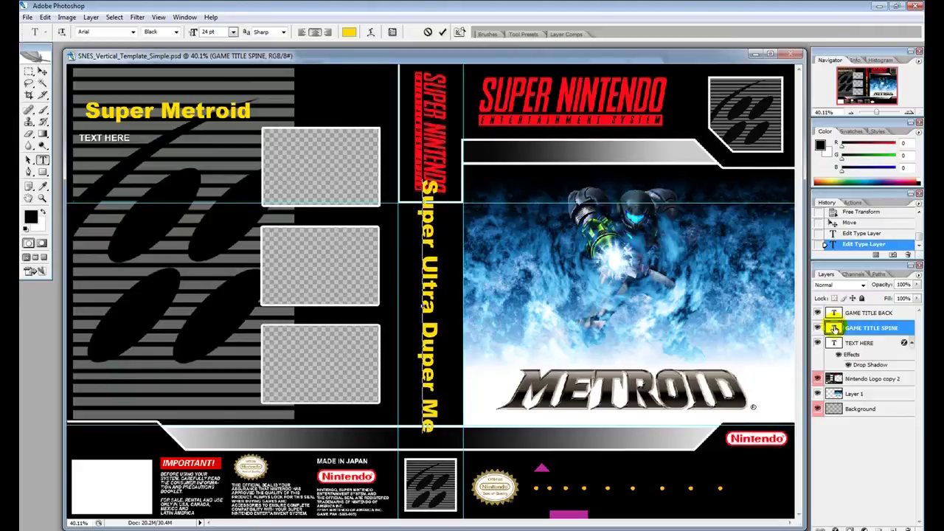
text(id)
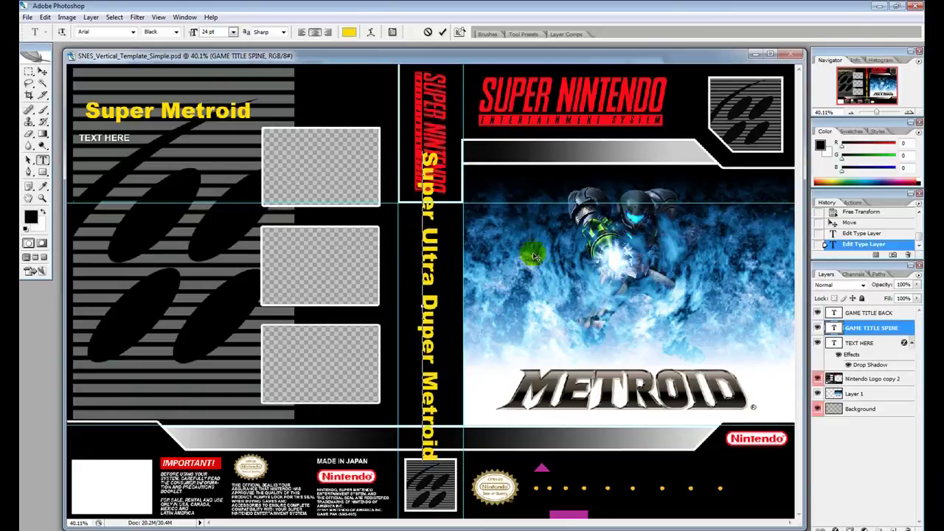
Try font sizes of 12 pt and 18 pt on the whole spine title
click(233, 32)
click(228, 132)
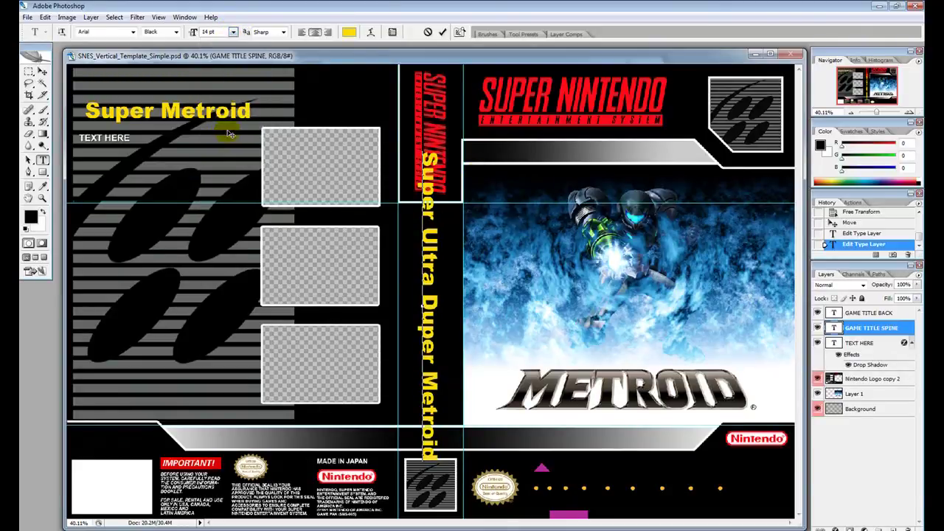
double_click(834, 327)
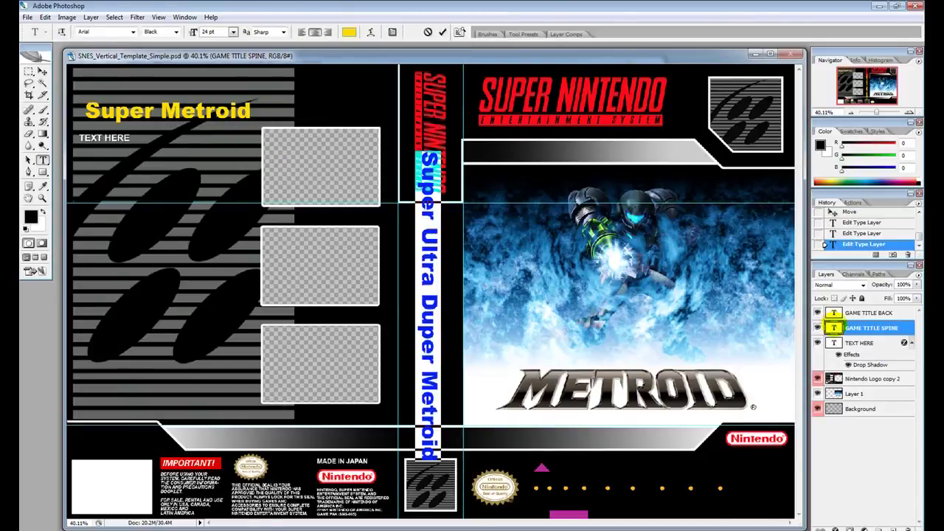
click(233, 33)
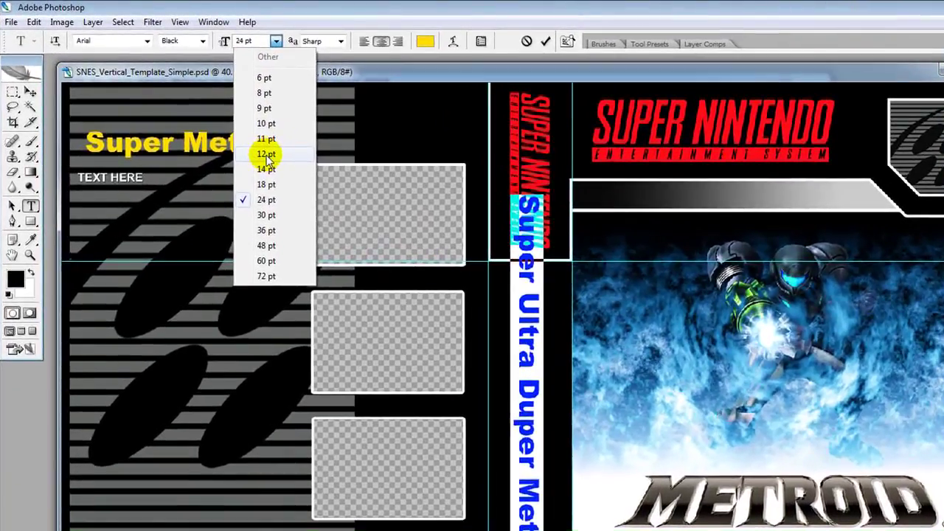
click(225, 120)
click(275, 41)
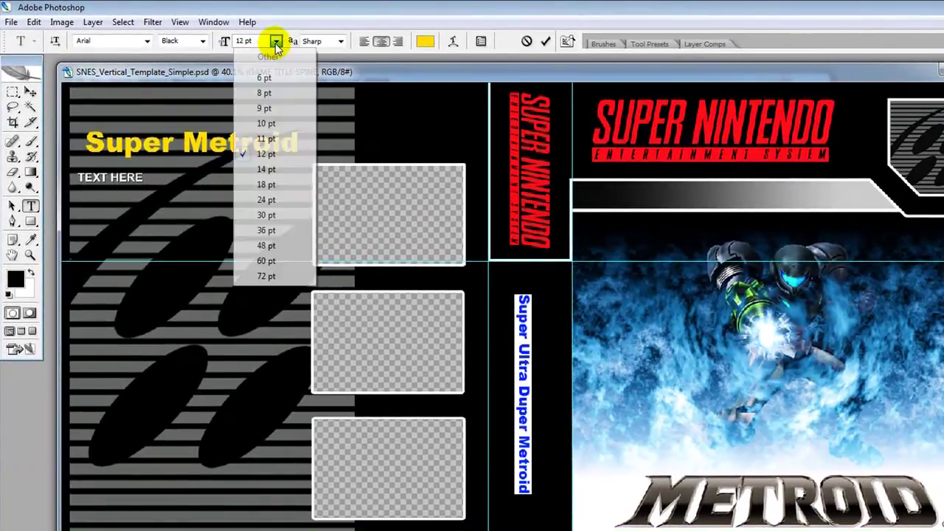
click(267, 184)
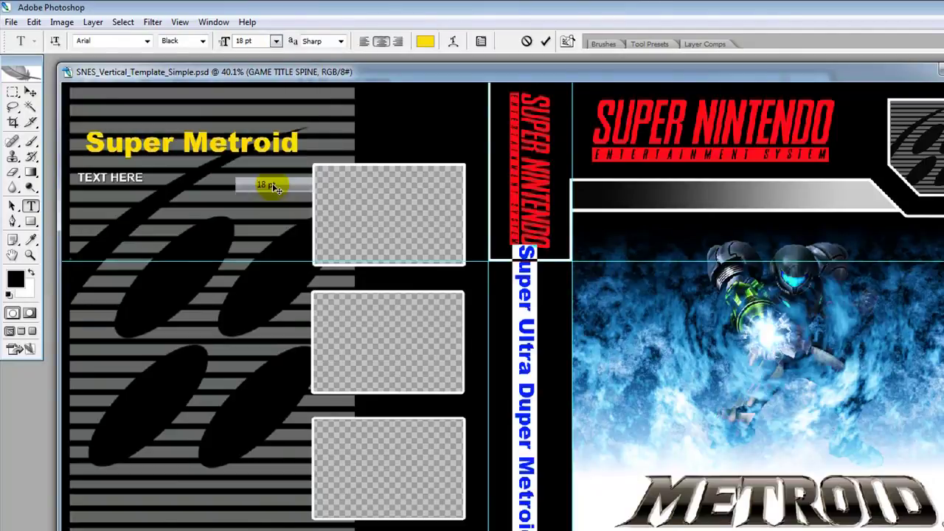
Use Free Transform to shorten and widen the spine title so it fits between the spine logo and the lower band, and apply it
click(34, 22)
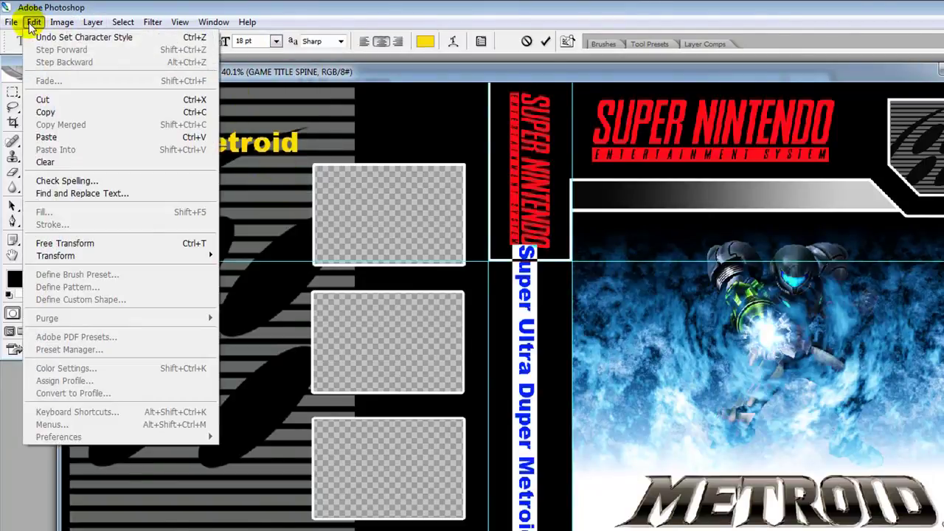
click(48, 243)
drag(537, 394, 552, 396)
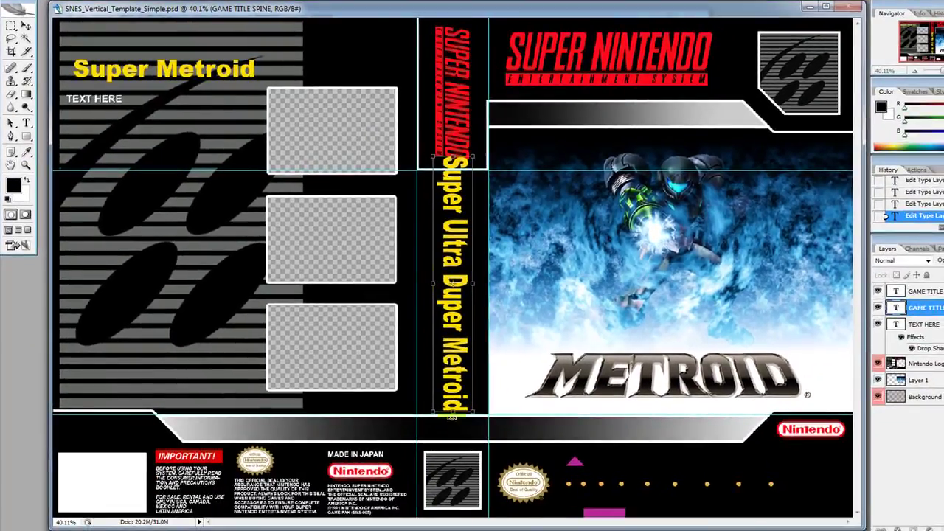
drag(453, 411, 452, 404)
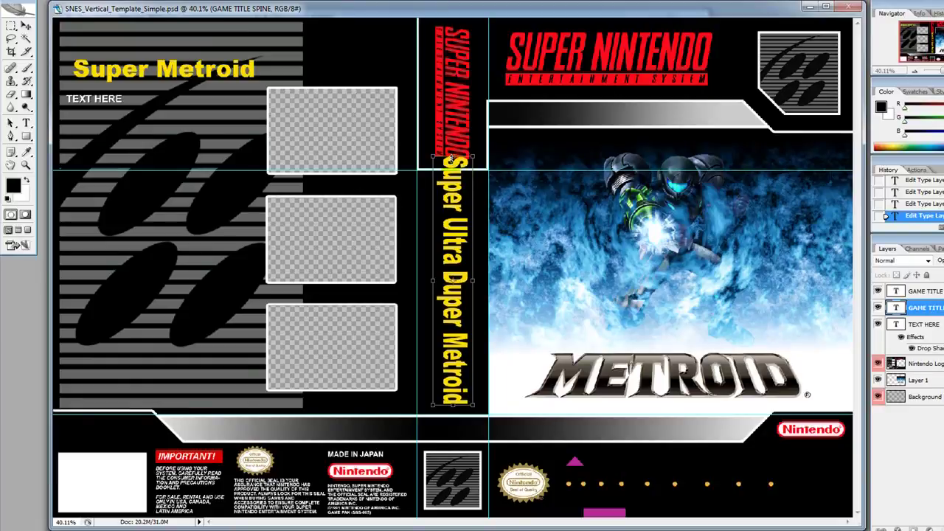
drag(451, 158, 453, 186)
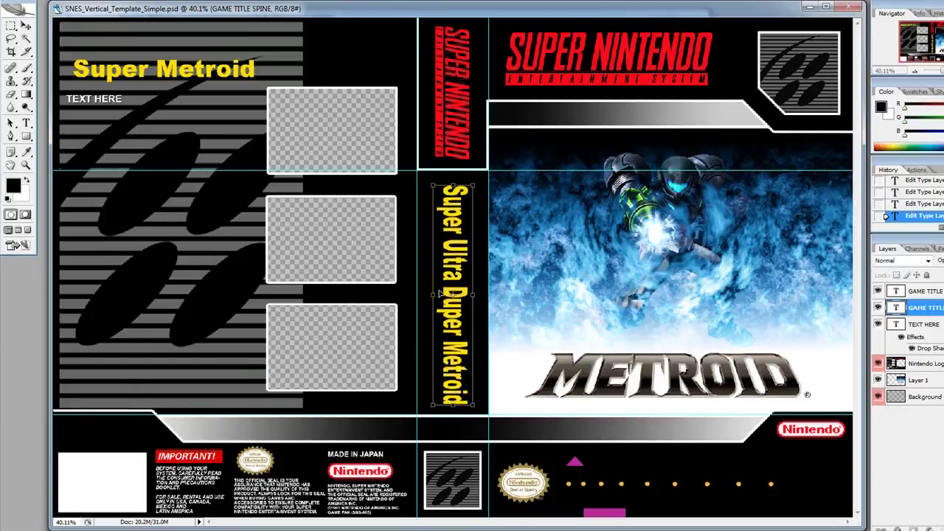
drag(433, 293, 429, 293)
key(Return)
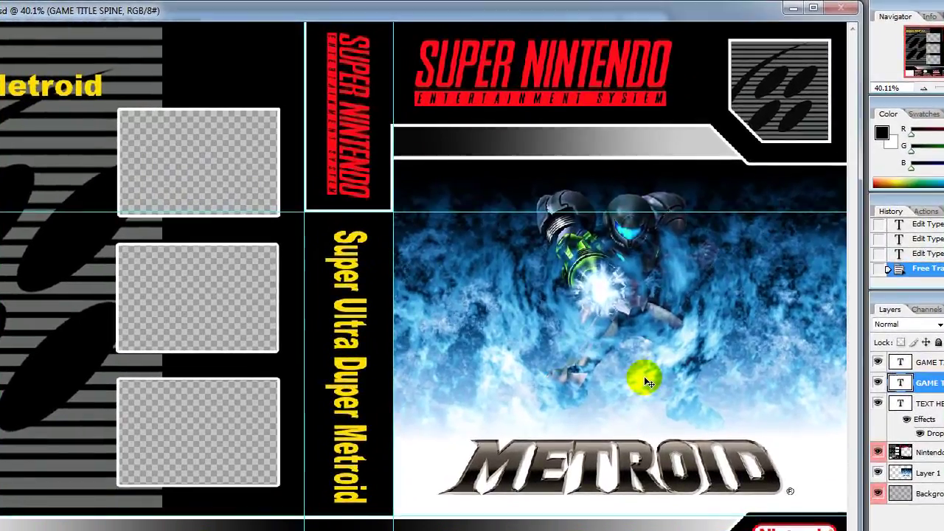
Step back through the history to the spine title's state before its resizing
double_click(897, 382)
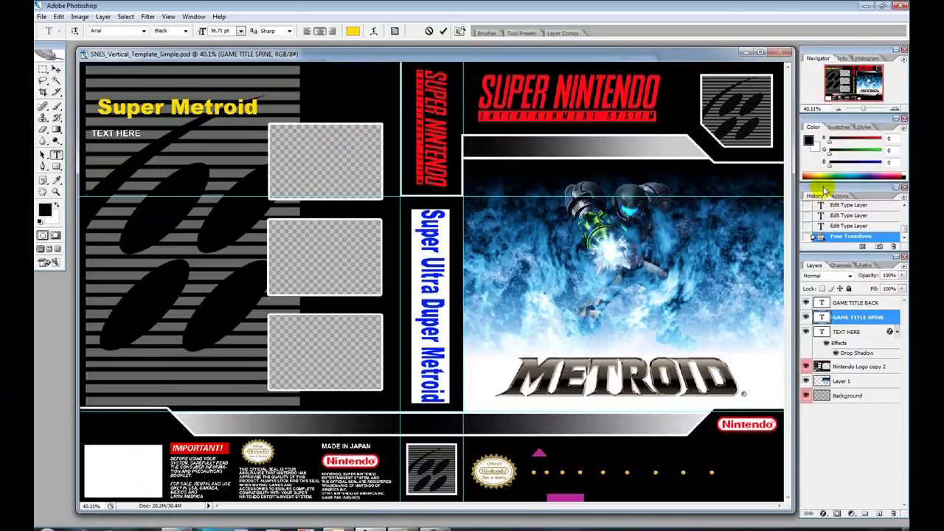
click(843, 227)
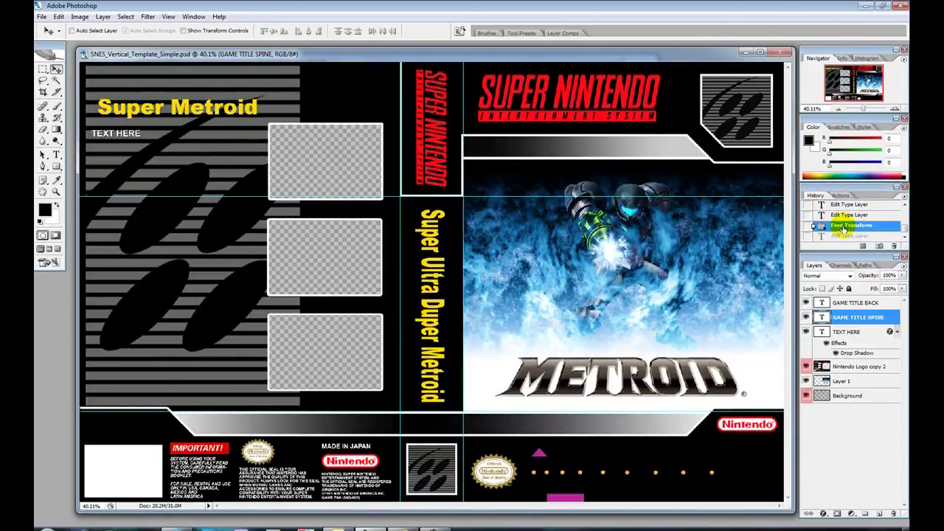
click(840, 206)
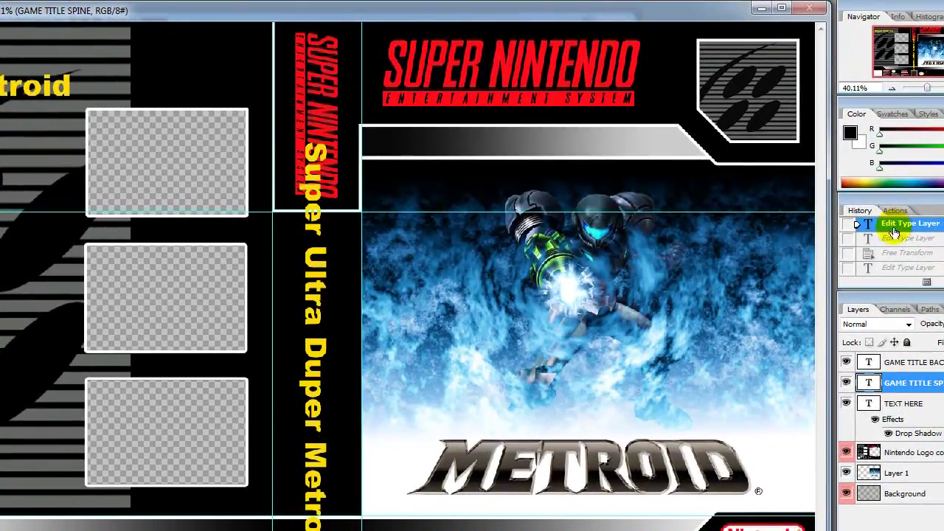
Break the spine title before "Metroid" so that "Super Ultra Duper" and "Metroid" sit on two lines
double_click(870, 382)
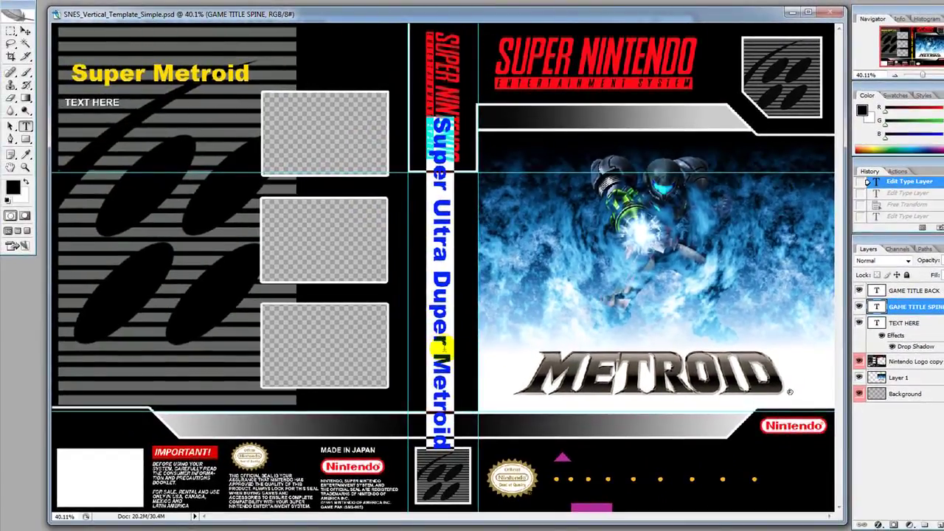
click(434, 284)
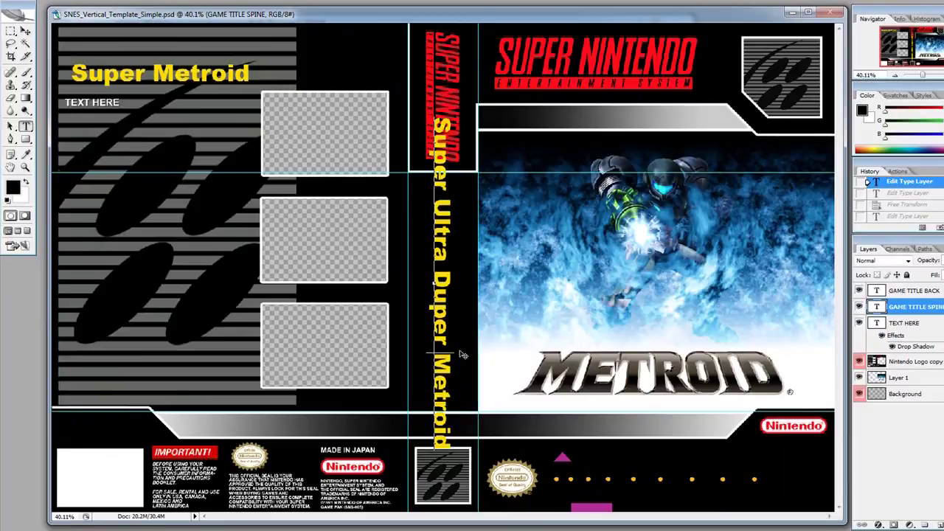
key(BackSpace)
key(BackSpace)
key(BackSpace)
key(BackSpace)
key(BackSpace)
key(BackSpace)
key(BackSpace)
key(BackSpace)
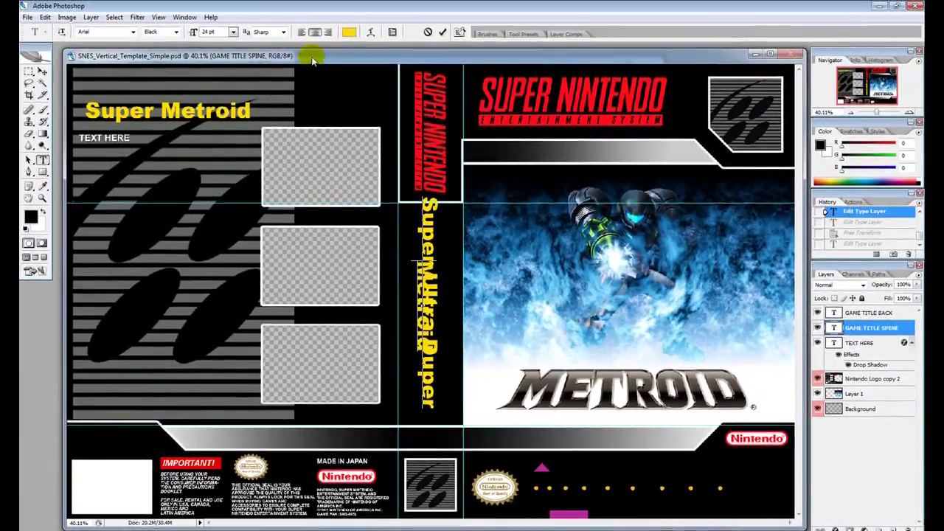
Set the leading of the entire spine title to Auto
click(392, 33)
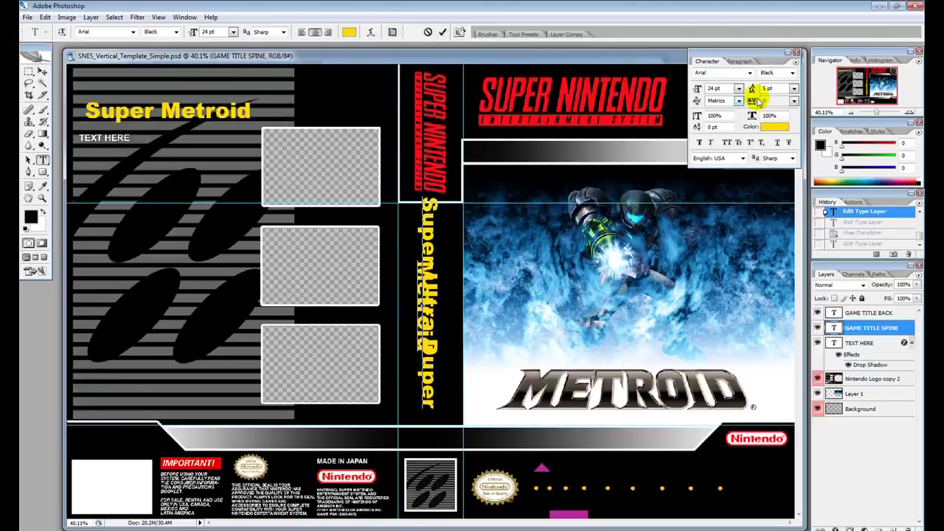
click(794, 89)
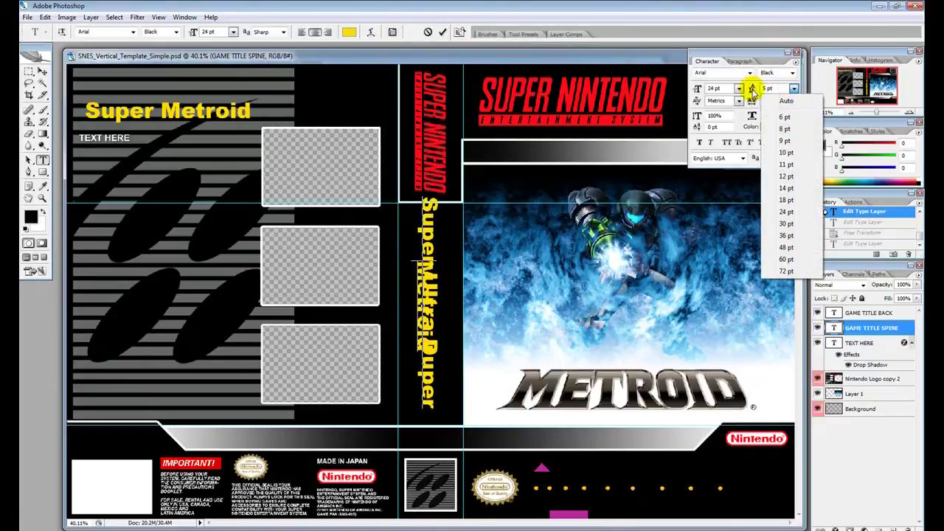
click(786, 99)
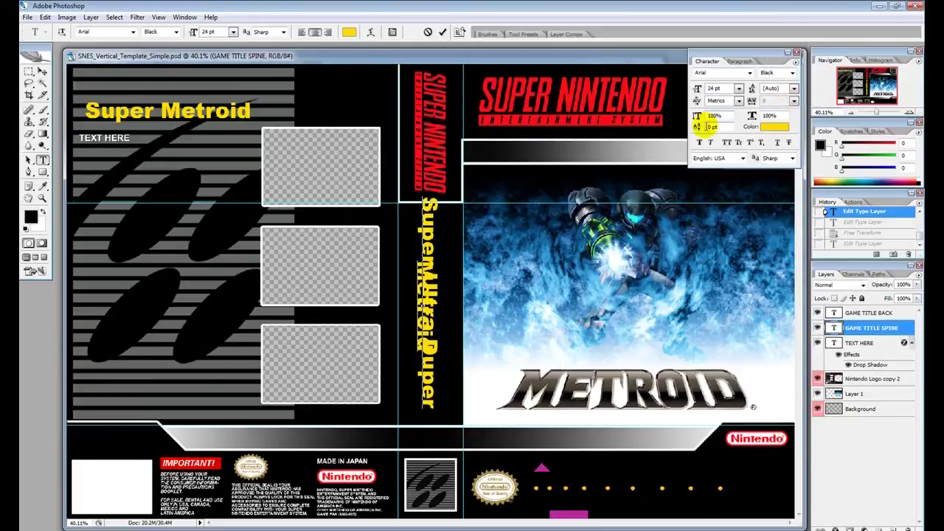
double_click(834, 327)
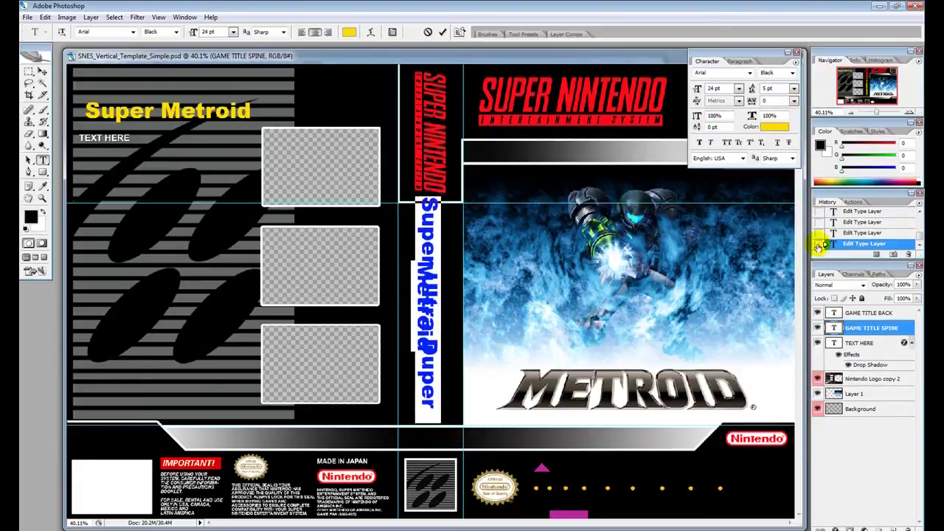
click(793, 88)
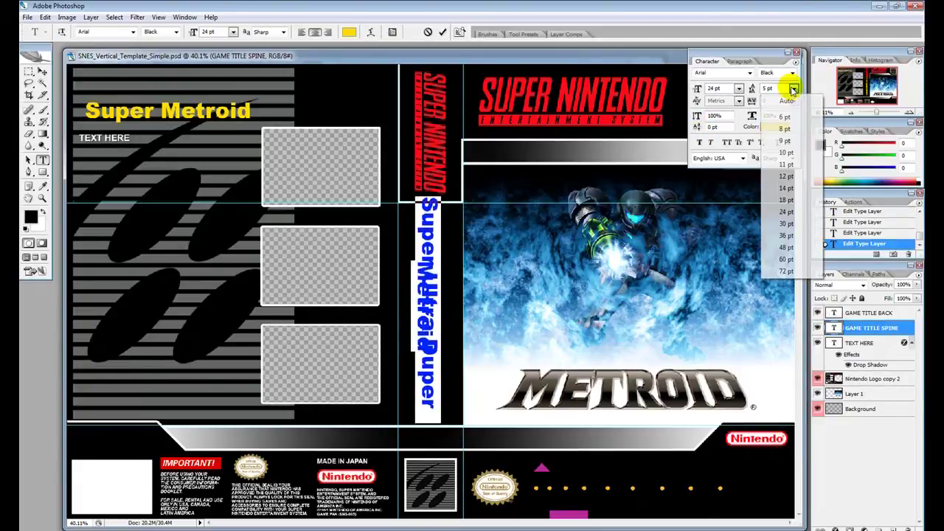
click(786, 100)
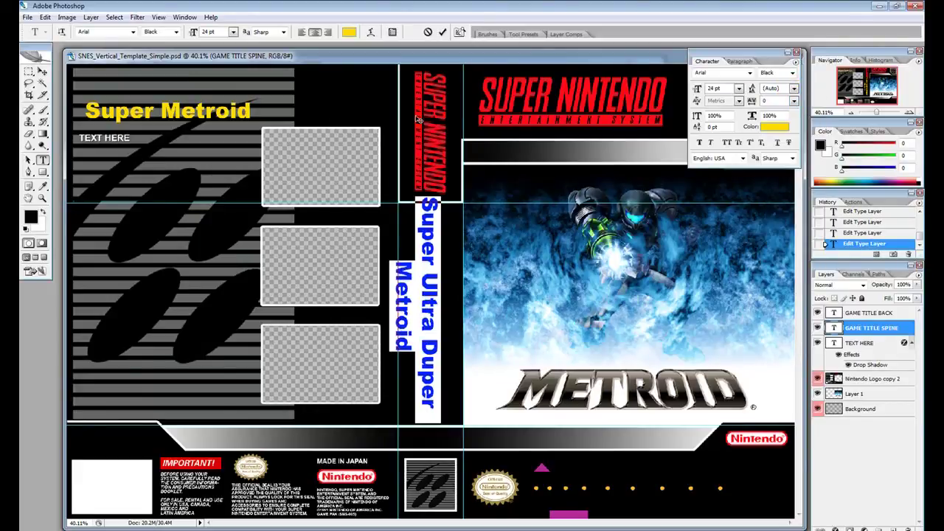
Move the two-line title sideways so both lines lie within the spine
click(42, 71)
click(361, 270)
drag(418, 281, 431, 286)
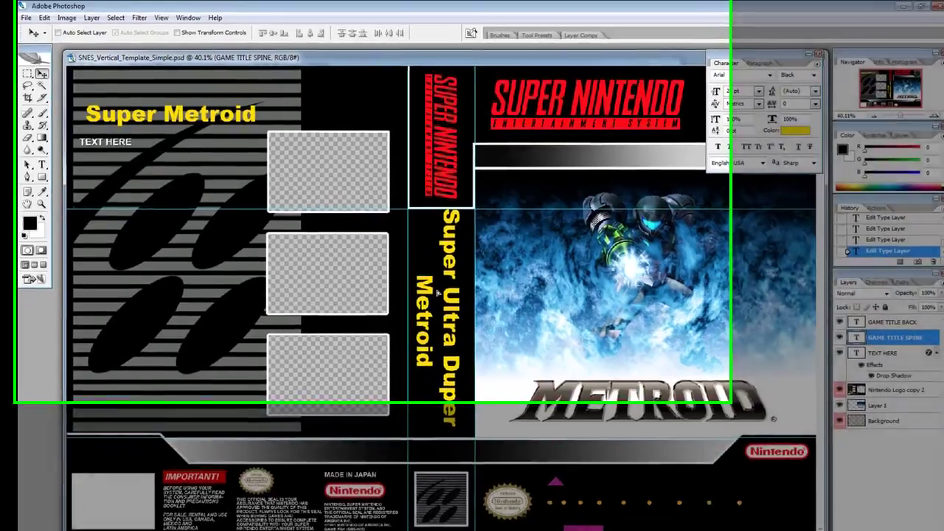
click(331, 178)
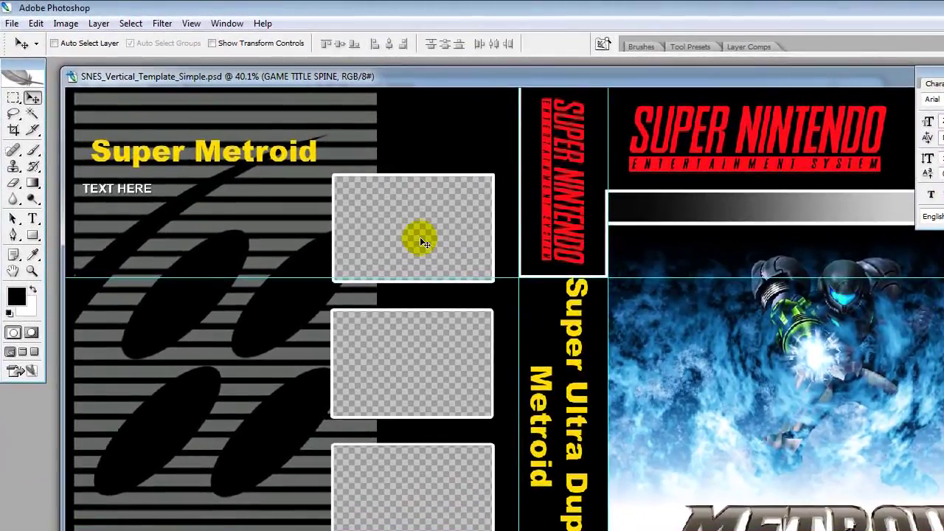
Scale the spine title to about 85.2% width and 90.2% height, apply it, centre it on the spine, and put away the Character palette
click(13, 23)
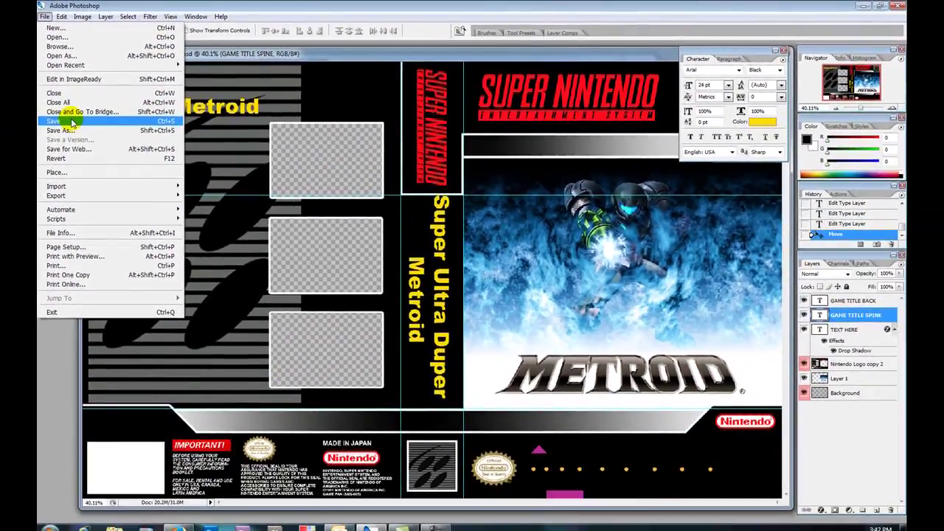
mouse_move(62, 17)
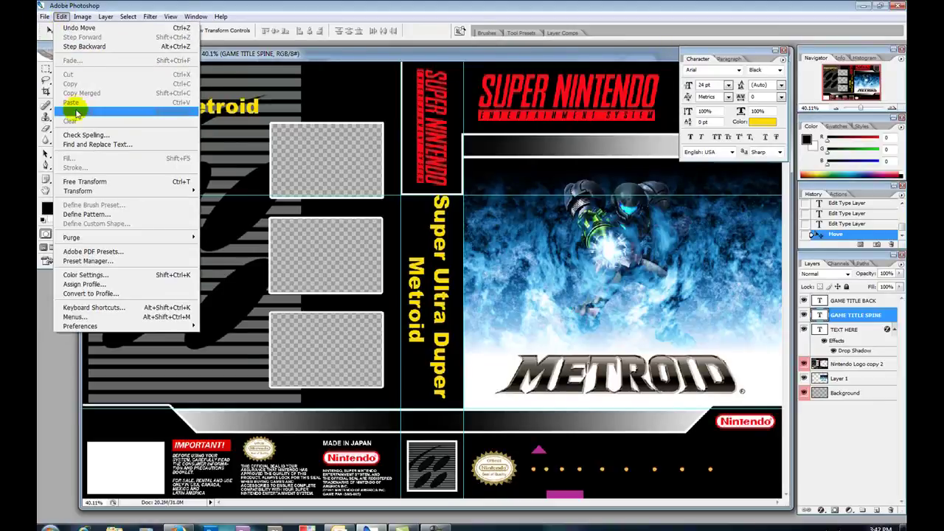
click(84, 181)
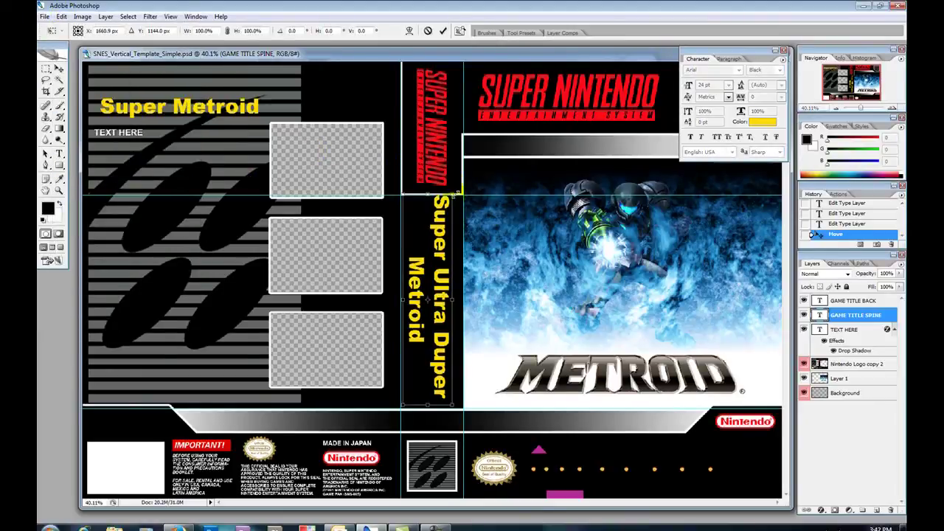
drag(453, 195, 447, 216)
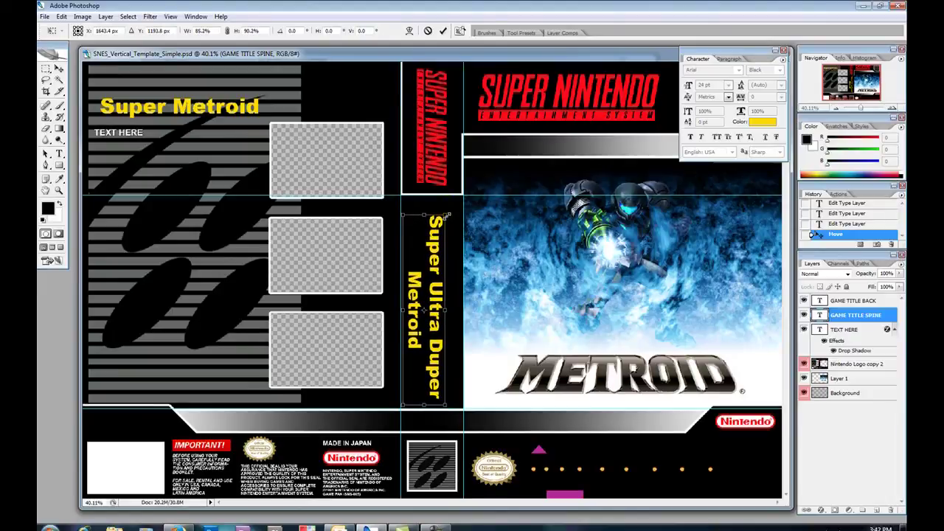
key(Return)
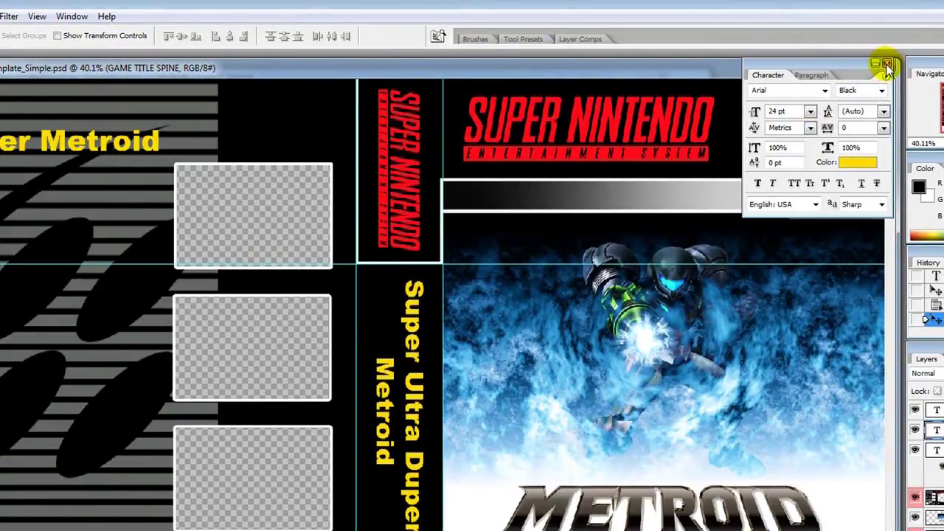
drag(885, 66, 813, 37)
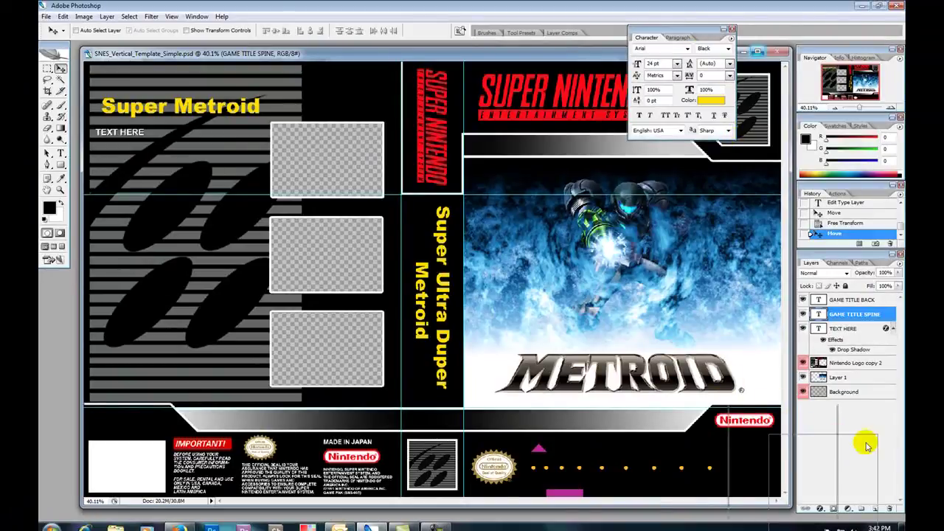
drag(866, 421, 866, 422)
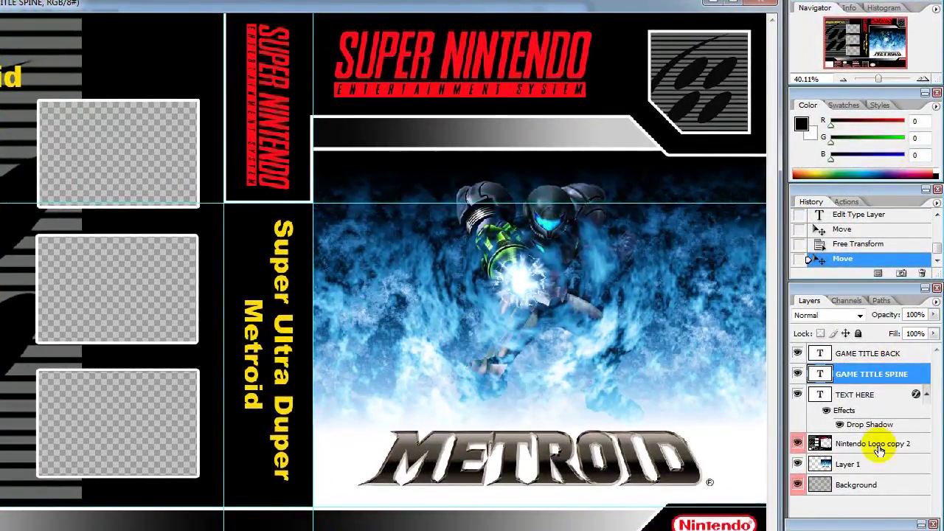
Copy the wiiu_screenshot_tv_01mfsbr.jpg image into the template just above the Background layer and position it behind the top back-cover frame
click(863, 487)
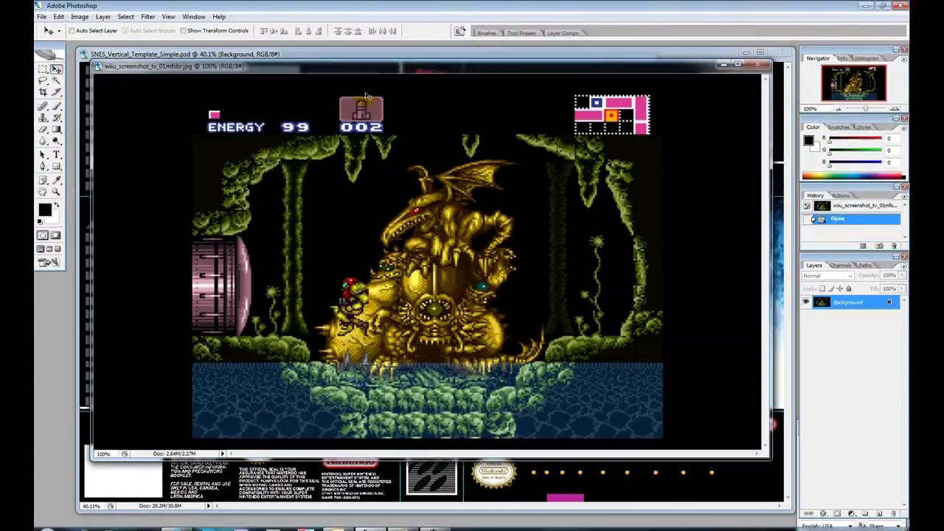
drag(358, 68, 486, 68)
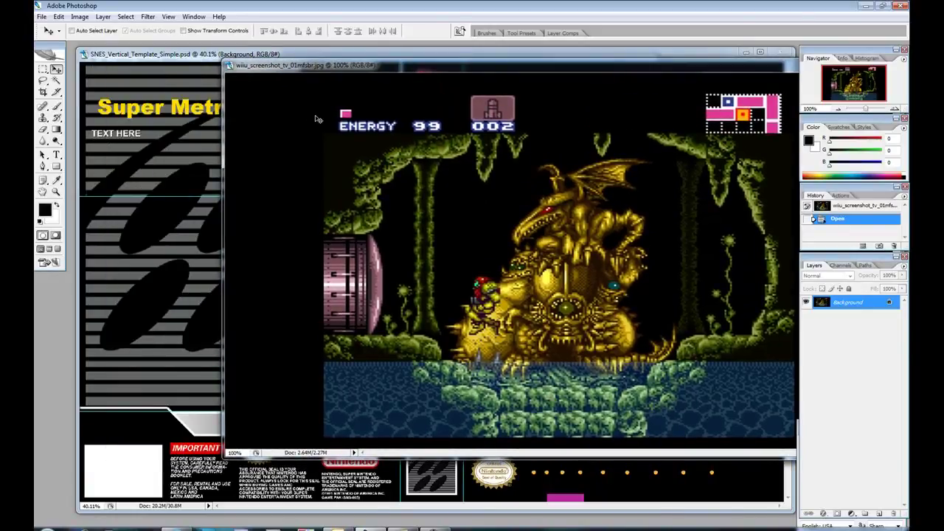
drag(216, 151, 205, 159)
drag(298, 170, 367, 153)
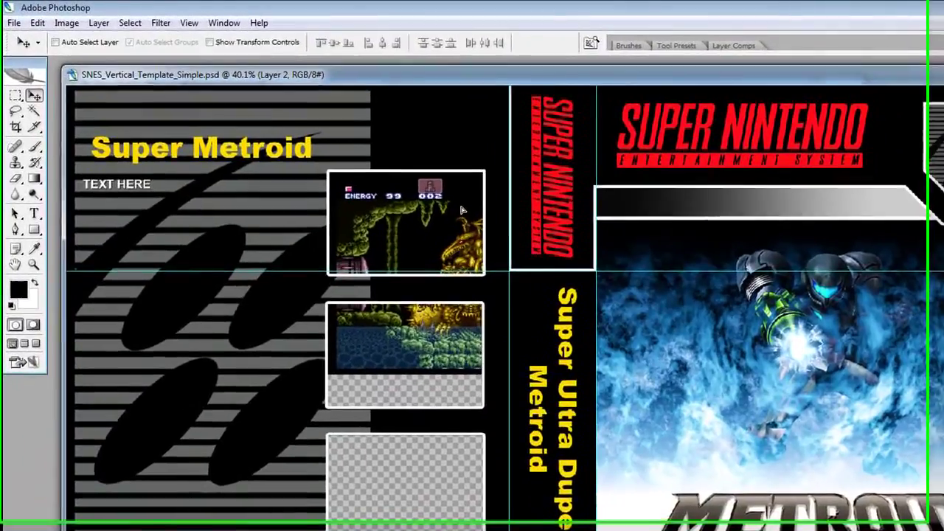
drag(462, 210, 455, 210)
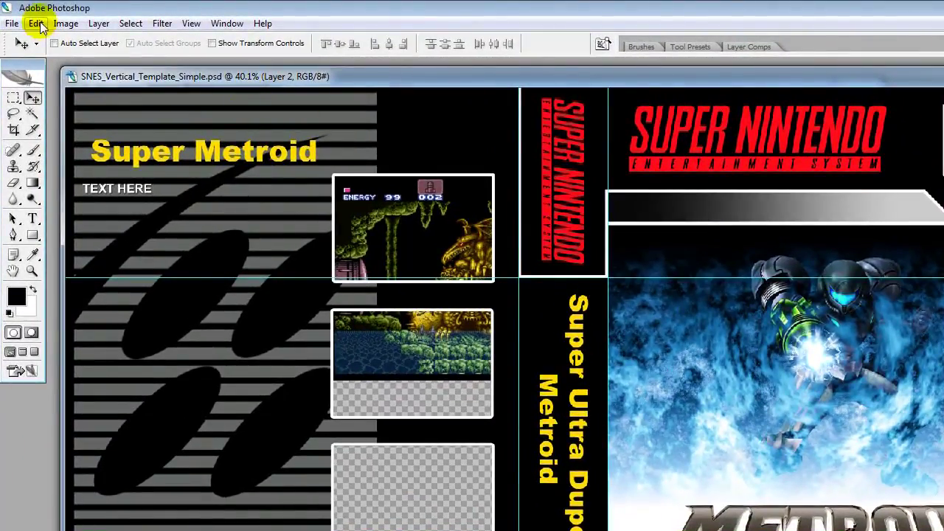
Scale the first screenshot down with Free Transform to fit the top back-cover frame, and apply it
click(37, 24)
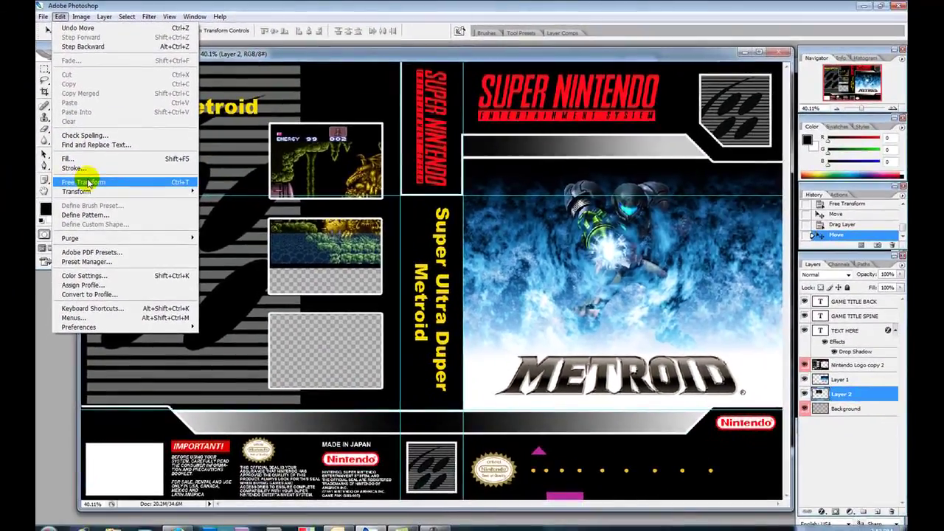
click(84, 173)
drag(498, 266, 416, 201)
key(Return)
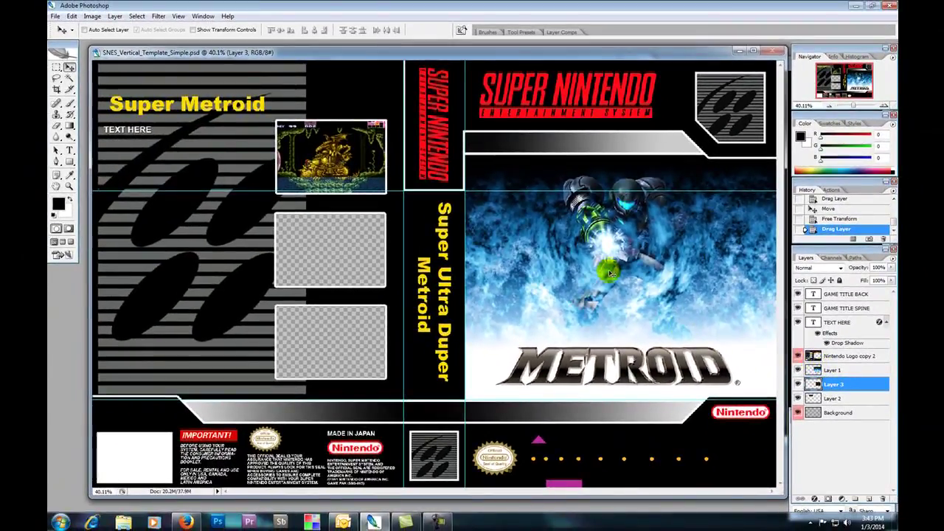
Position the second screenshot behind the middle back-cover frame and scale it down with Free Transform to fit
drag(611, 277, 321, 285)
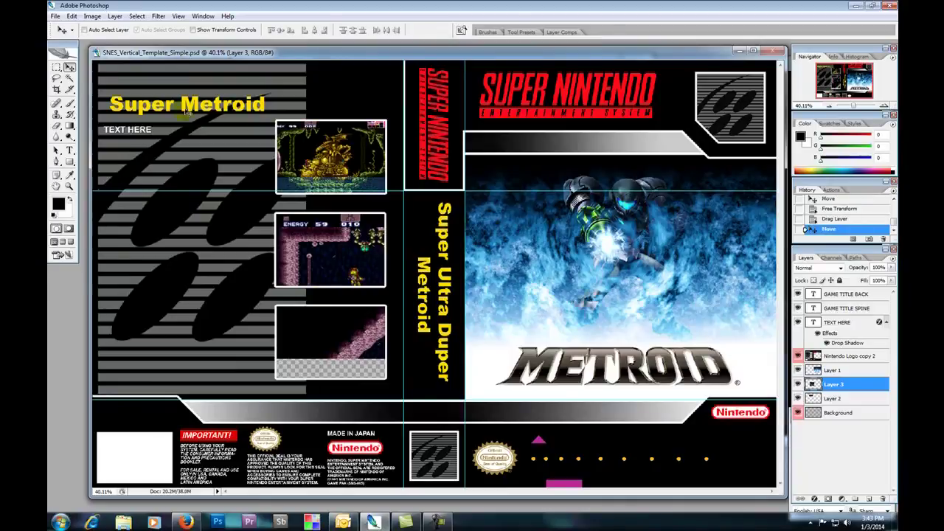
click(72, 15)
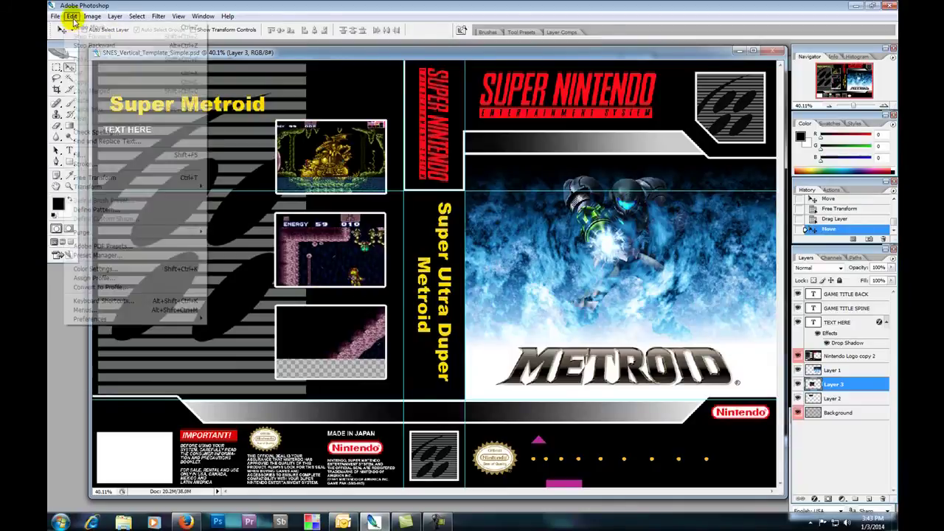
click(101, 180)
drag(485, 361, 391, 292)
key(Return)
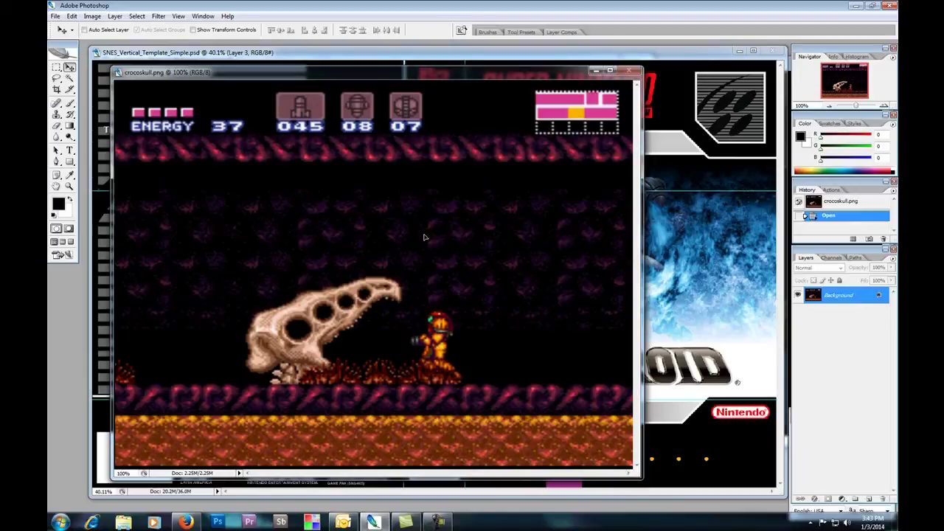
Copy the crocoskull.png image into the template, position it behind the bottom back-cover frame and scale it down to fit
drag(604, 327, 657, 388)
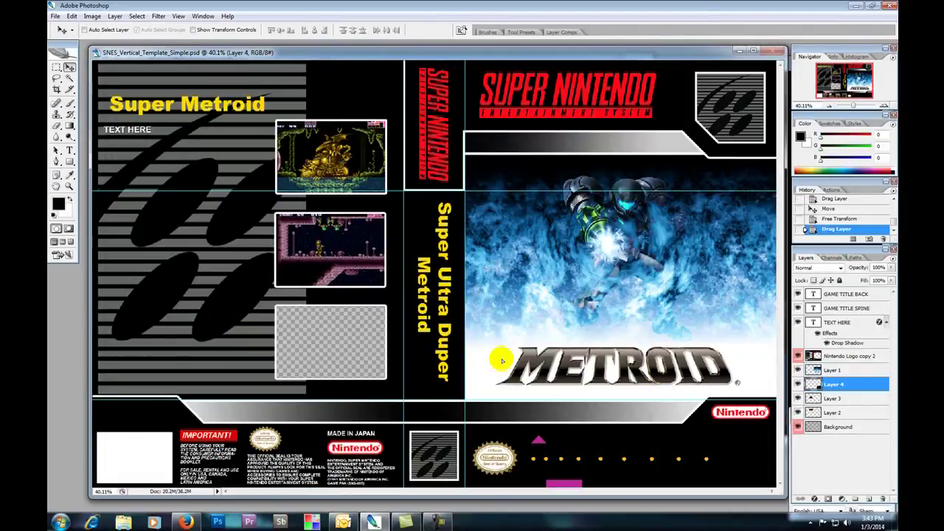
drag(391, 348, 352, 324)
click(71, 15)
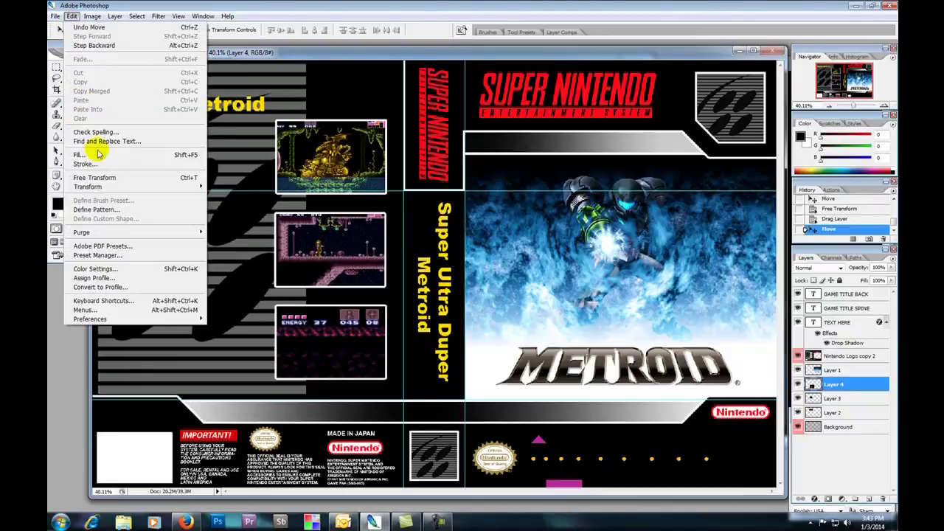
click(94, 178)
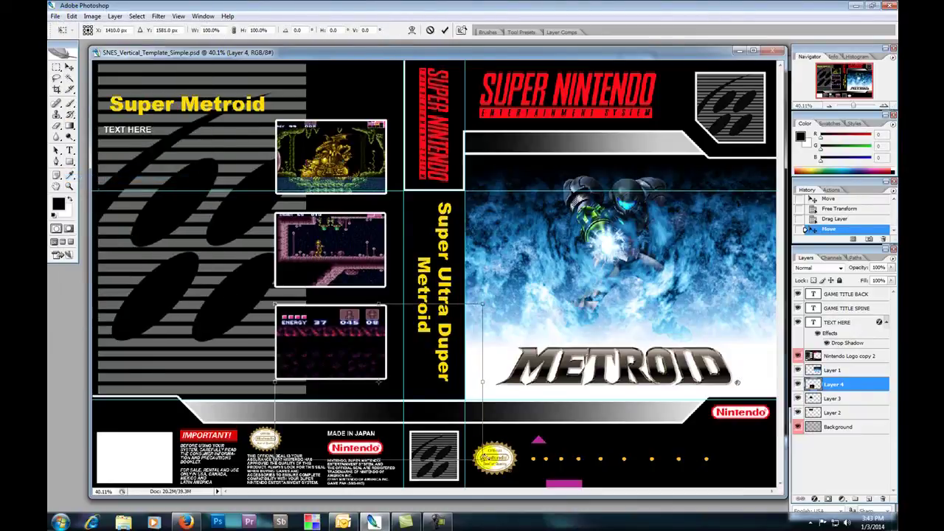
drag(482, 381, 393, 377)
key(Return)
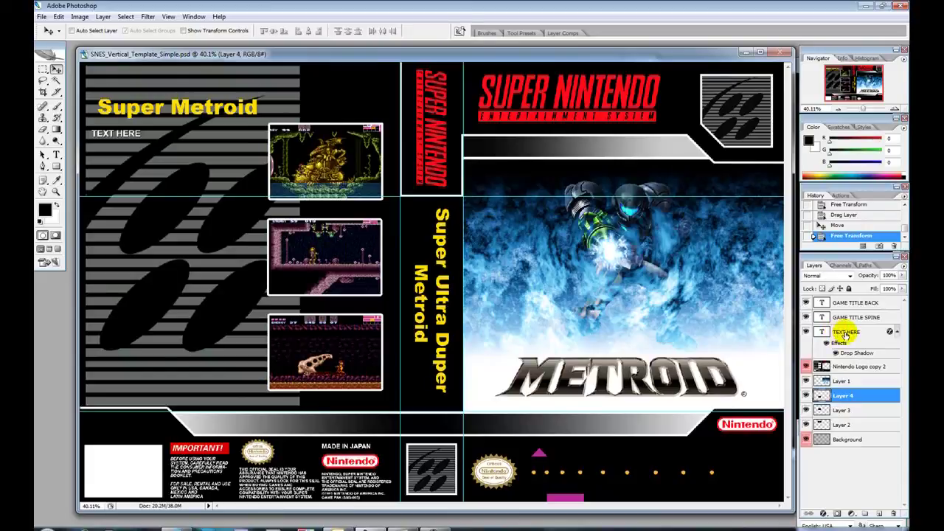
Replace the TEXT HERE placeholder on the back cover with "In the game you'll blah, blah, blah"
double_click(821, 332)
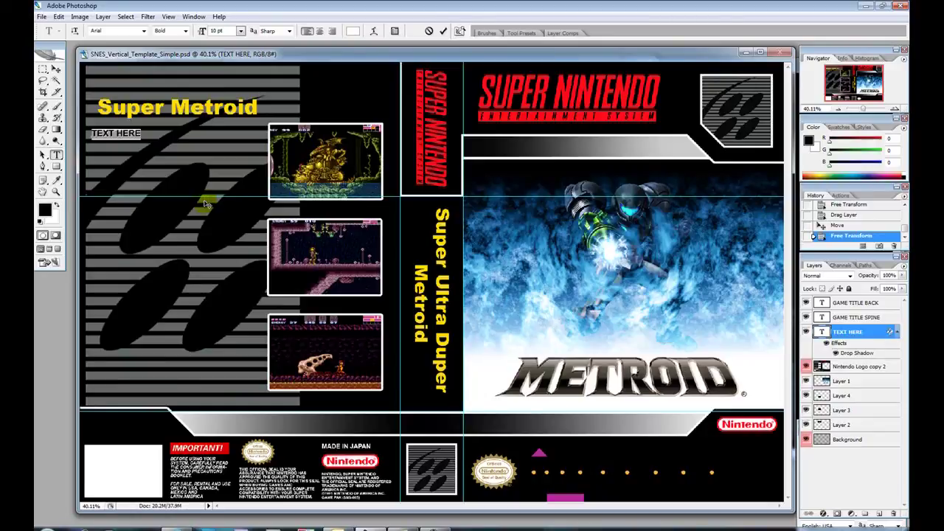
text(In the game you'l)
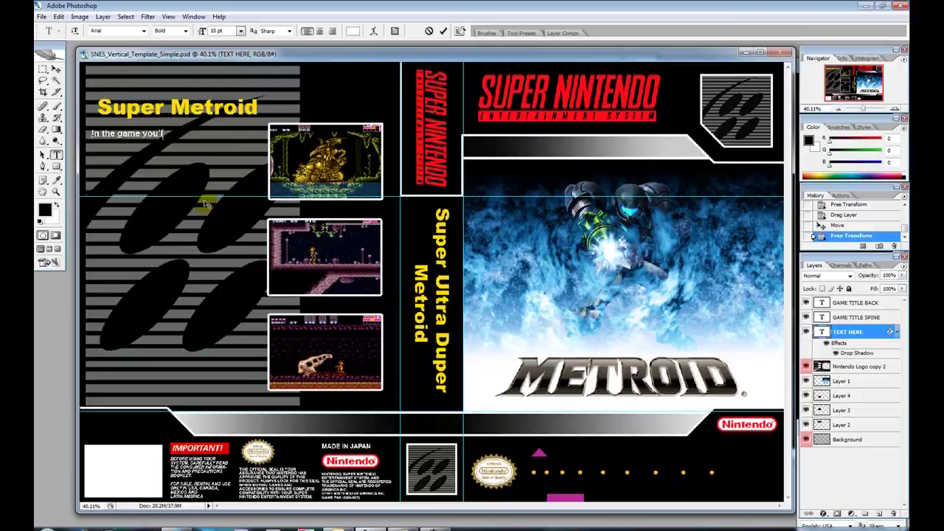
text(l blah. hlah. blah)
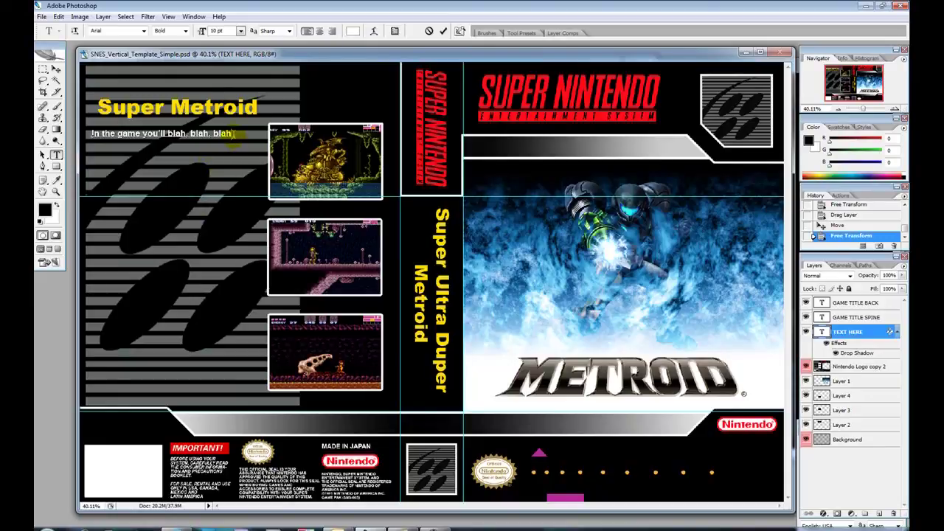
Replace the whole sample sentence on the back cover with the copied Super Metroid game description
drag(233, 134, 93, 133)
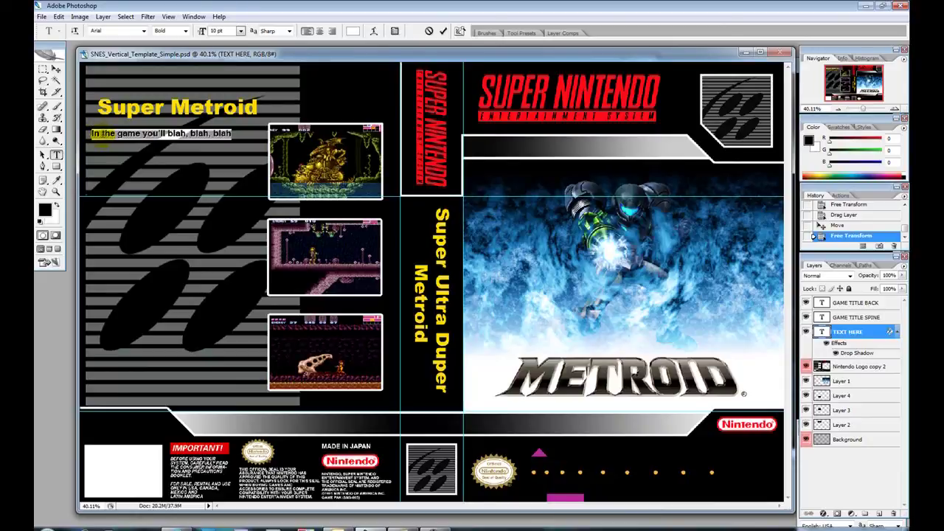
right_click(104, 140)
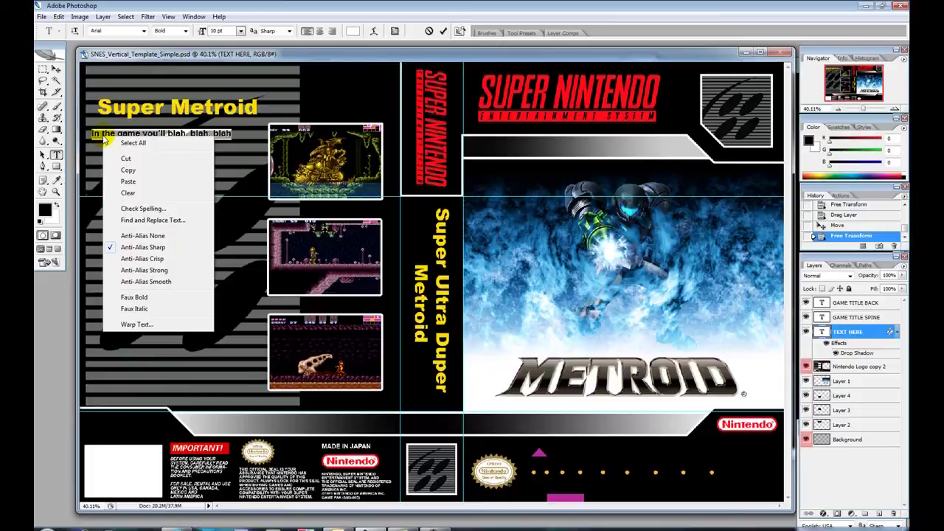
click(127, 181)
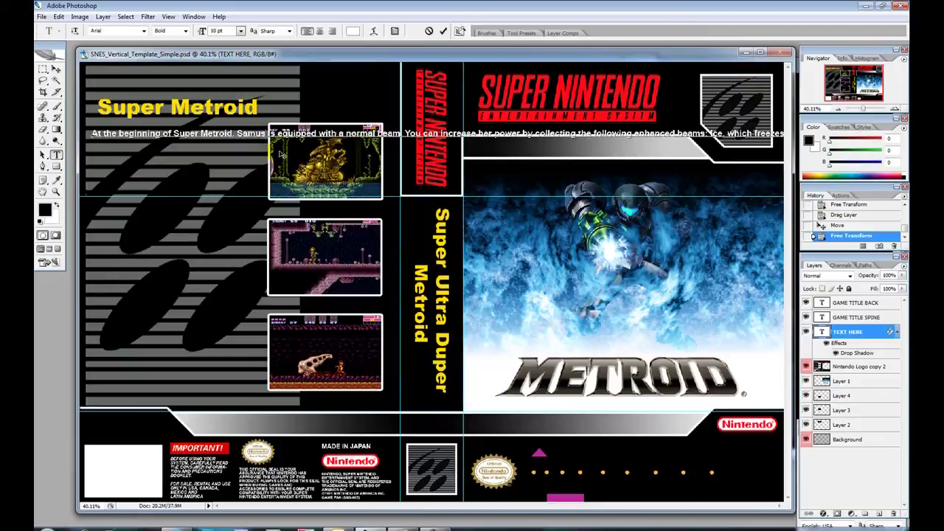
Break the back-cover description into short lines that stay beside the screenshot frames, and adjust the text block's position below the title
key(Return)
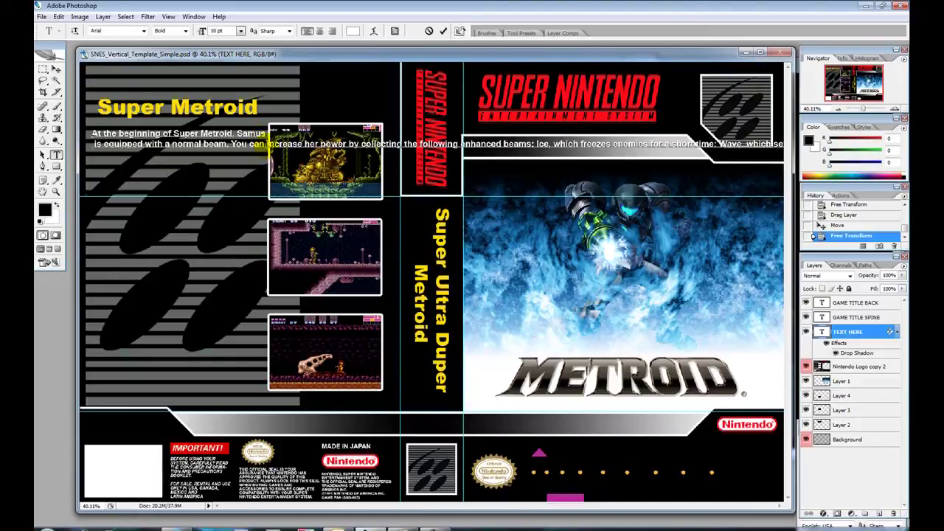
key(Return)
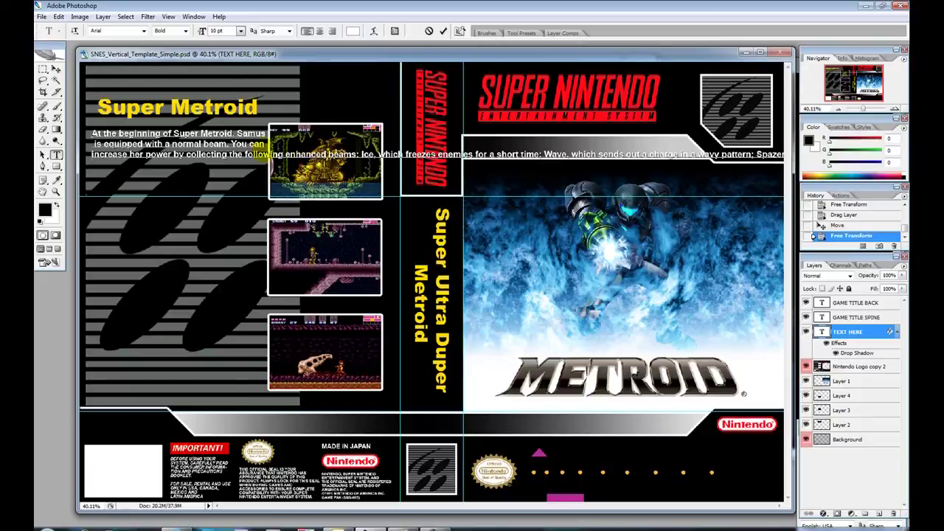
click(243, 154)
key(Return)
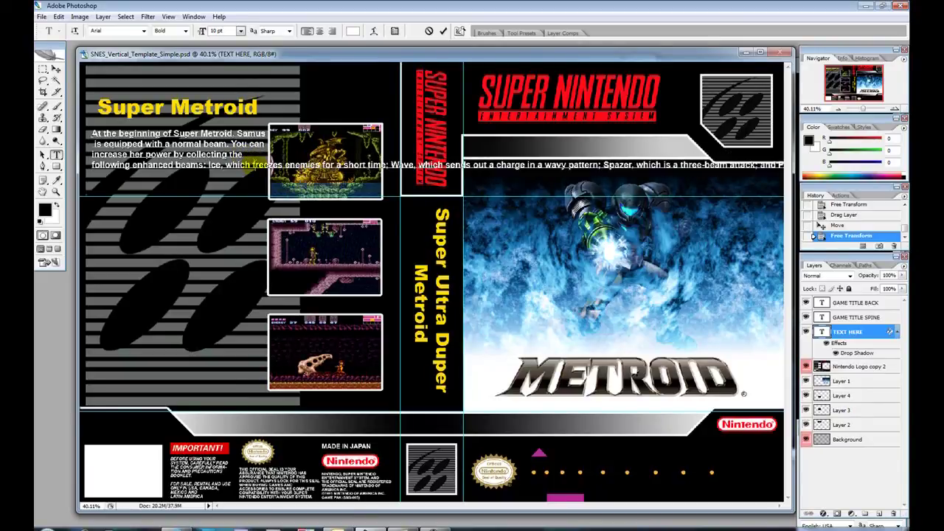
click(251, 164)
key(Return)
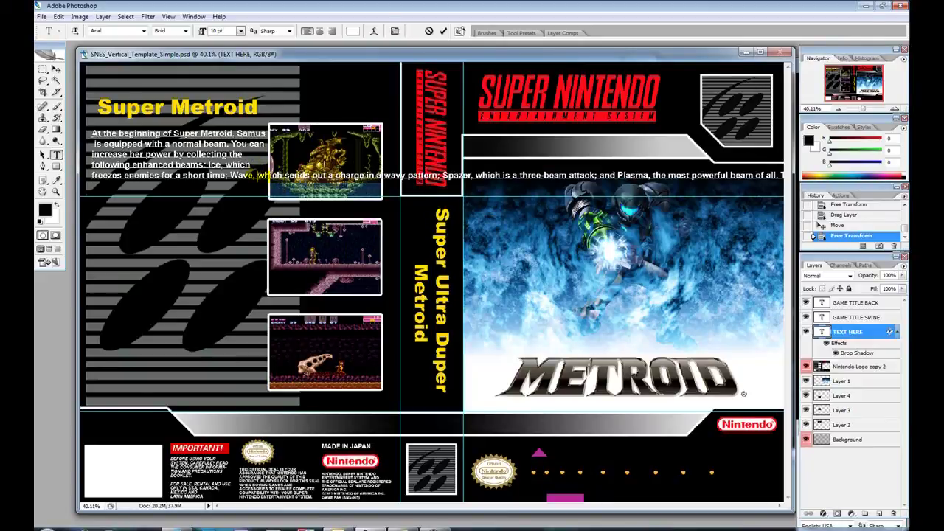
click(256, 175)
key(Return)
double_click(243, 177)
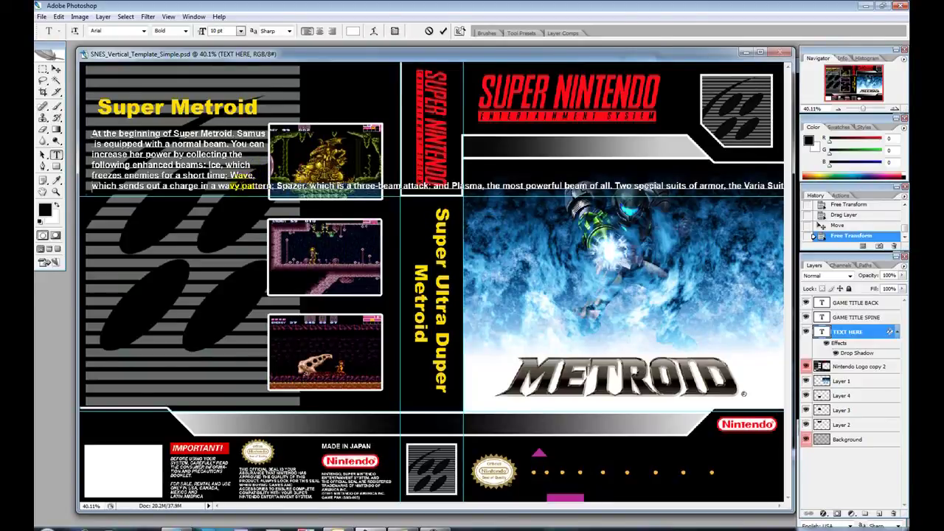
click(240, 186)
key(Return)
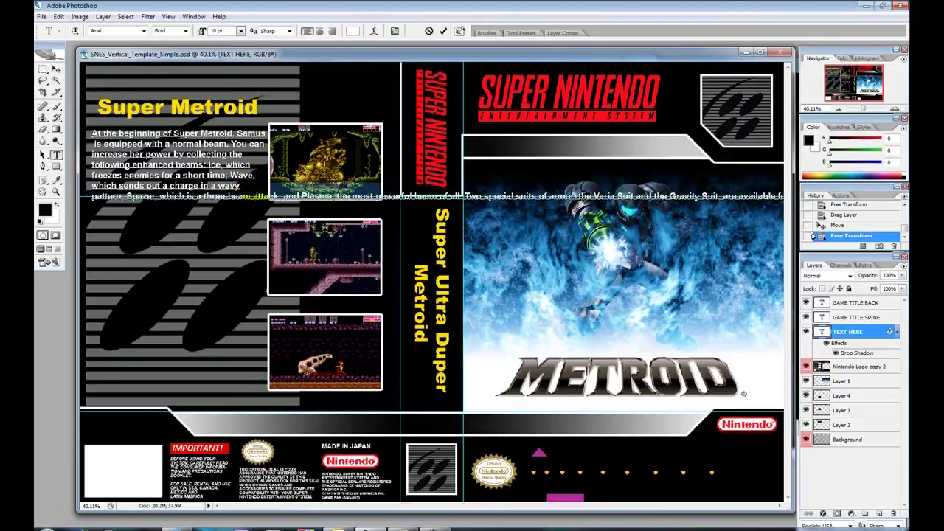
click(251, 196)
key(Return)
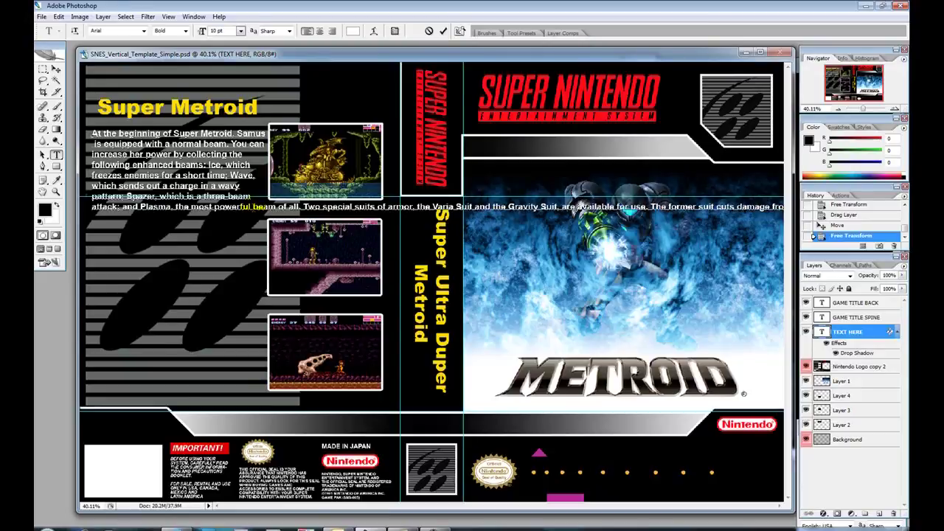
click(254, 207)
key(Return)
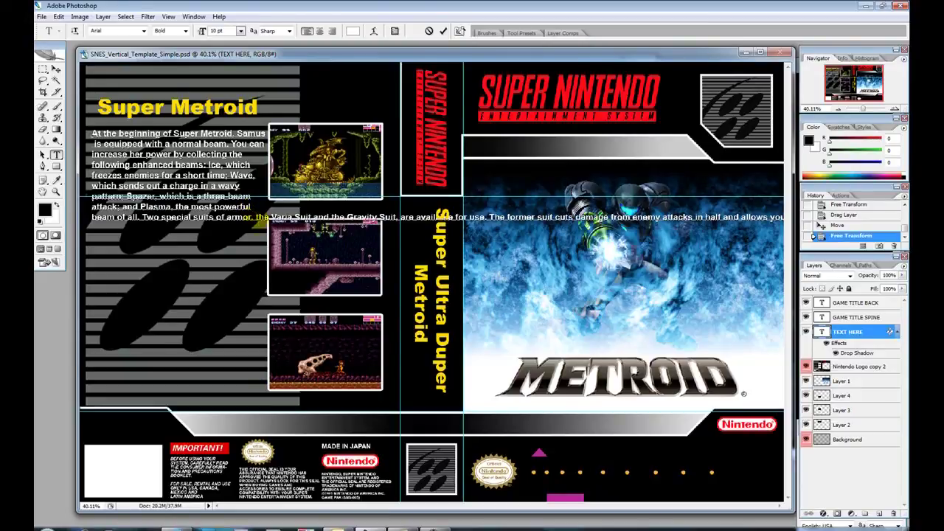
click(254, 217)
key(Return)
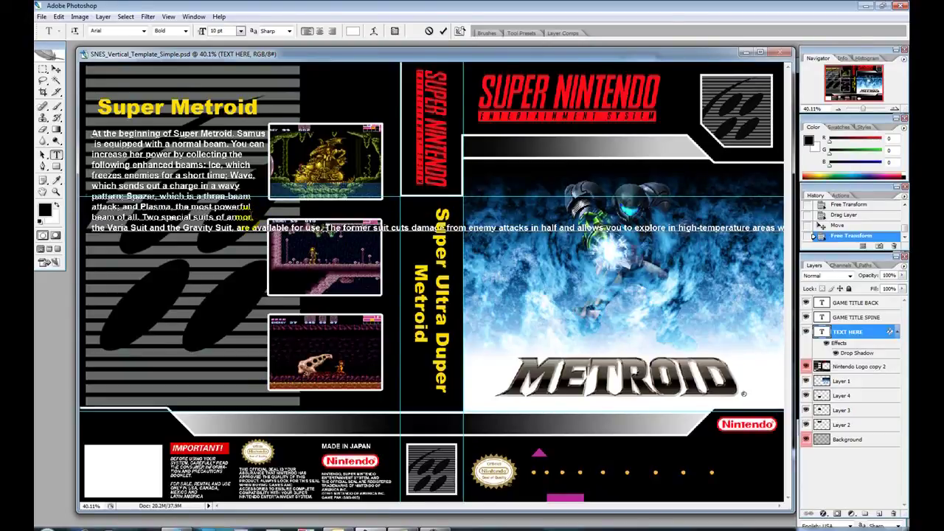
click(252, 228)
key(Return)
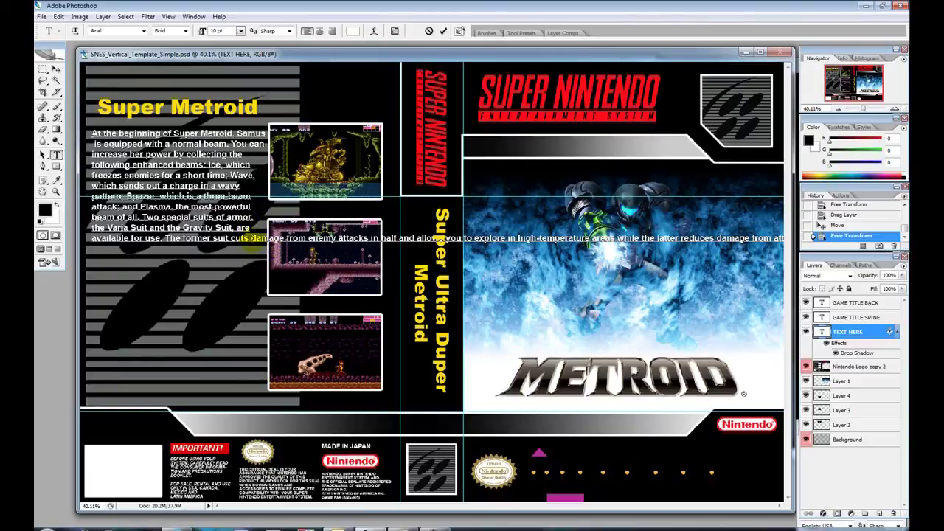
click(252, 238)
key(Return)
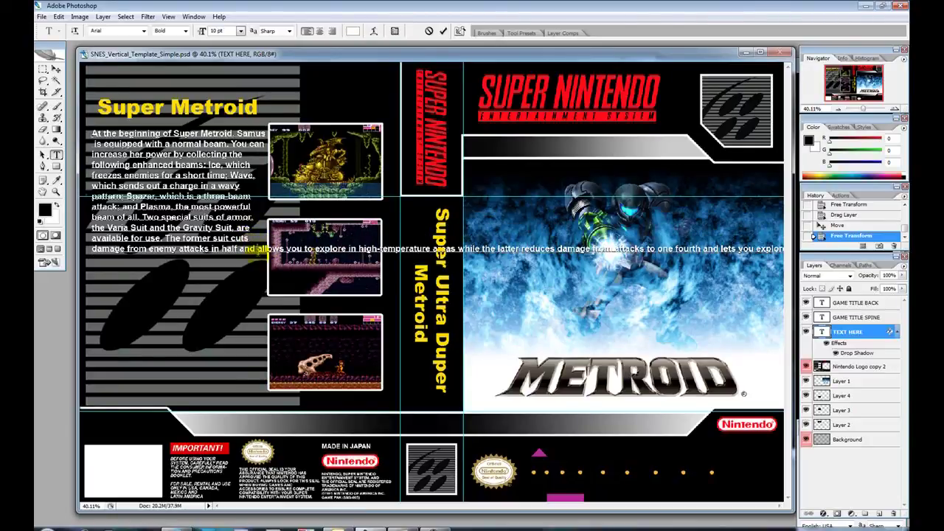
click(257, 248)
key(Return)
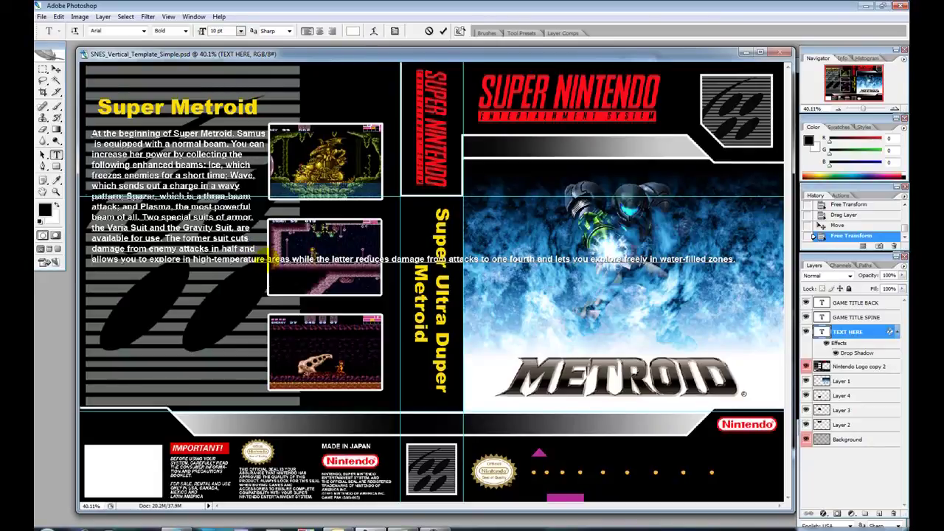
click(266, 259)
key(Return)
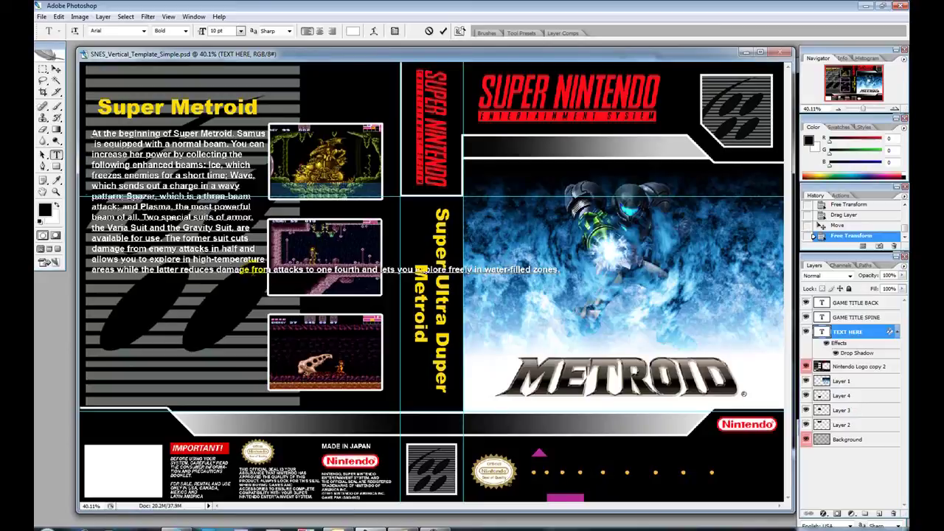
click(250, 270)
key(Return)
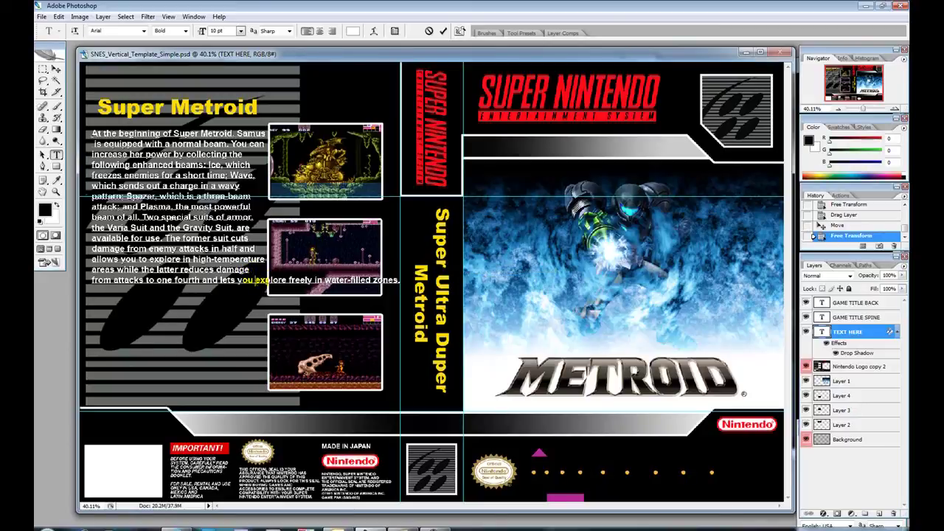
click(255, 280)
key(Return)
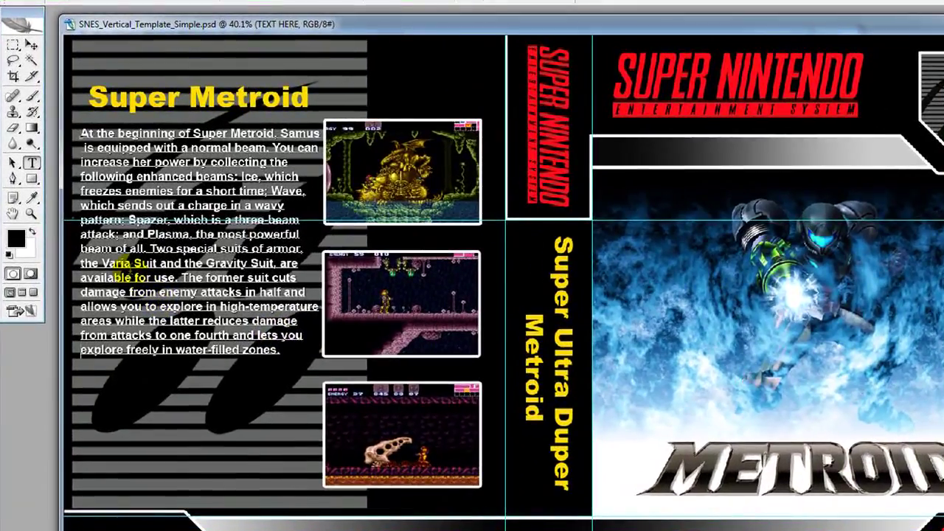
click(31, 46)
drag(127, 177, 120, 197)
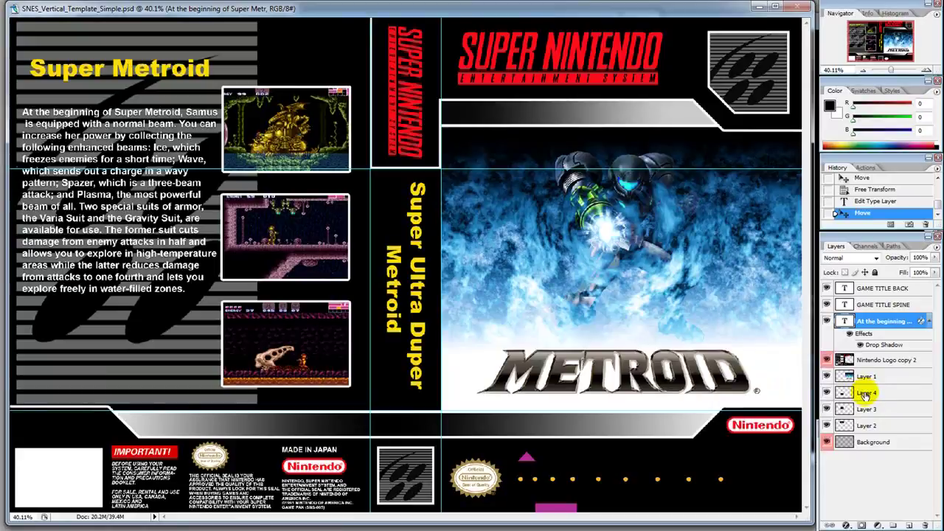
Rename Layer 4 as "Screenshot 1" and Layer 3 as "screenshot 2"
double_click(866, 394)
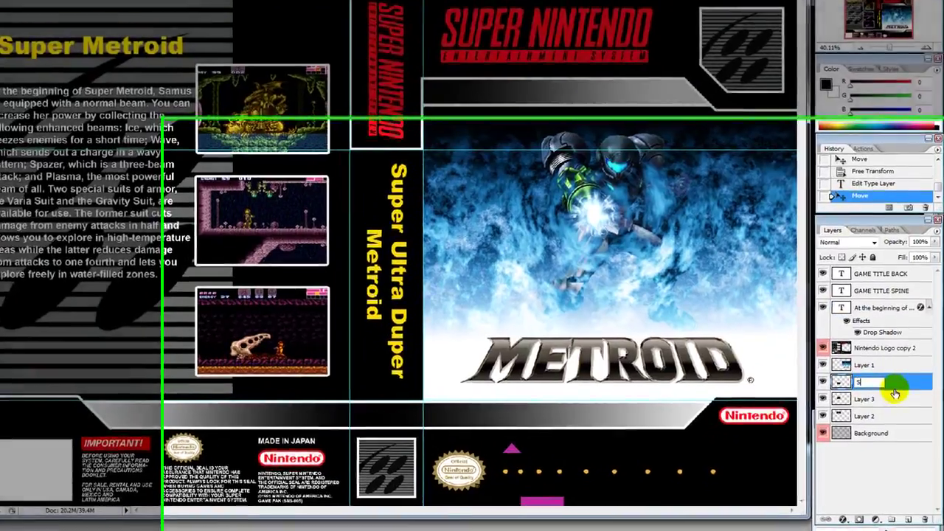
text(Screenshot 1)
key(Return)
double_click(852, 339)
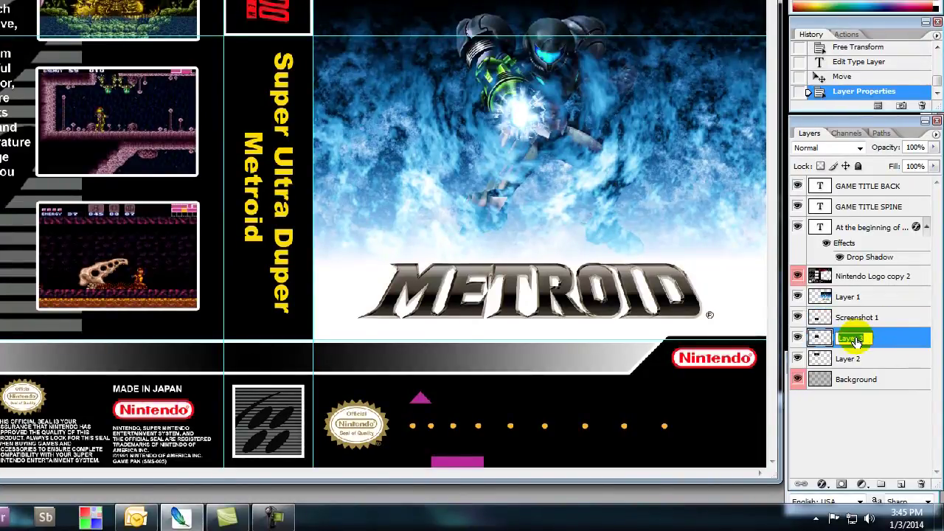
text(screen)
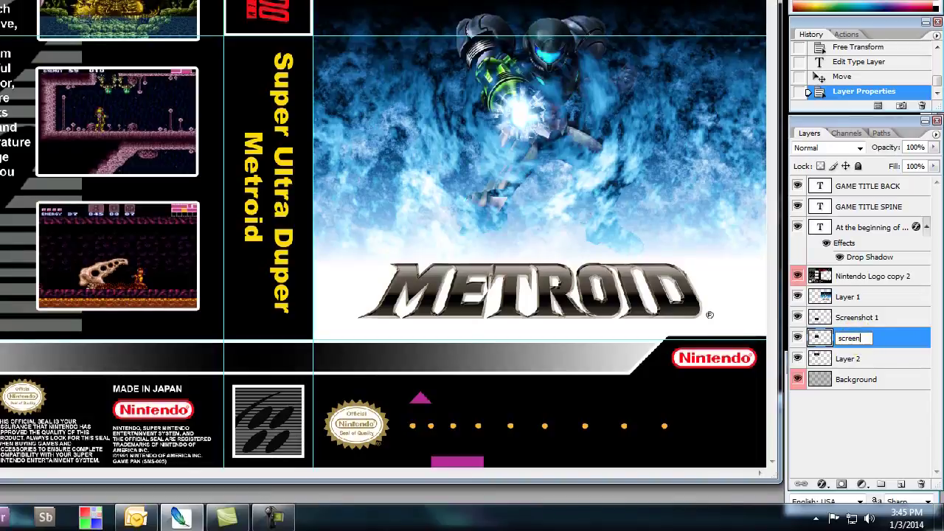
text(shot 2)
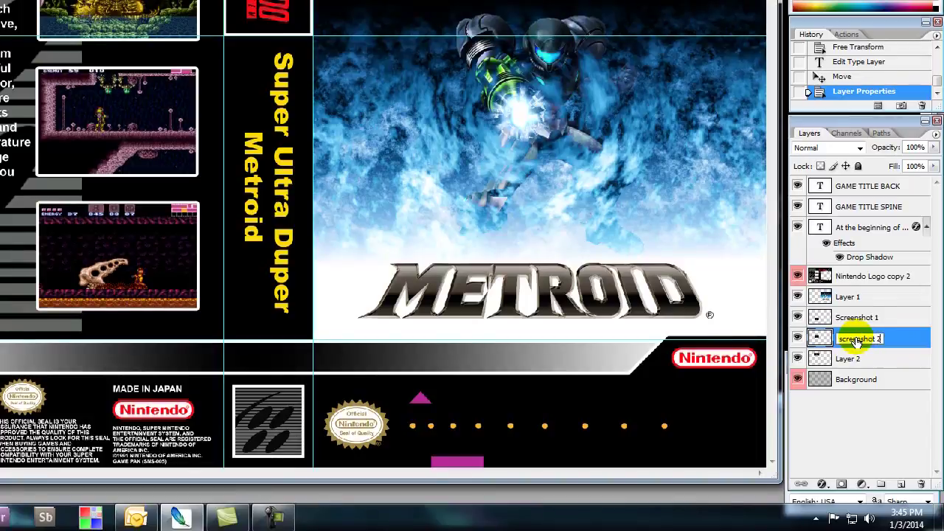
key(Return)
Rename Layer 2, just above the Background layer, as "screenshot 3"
double_click(852, 359)
text(screen)
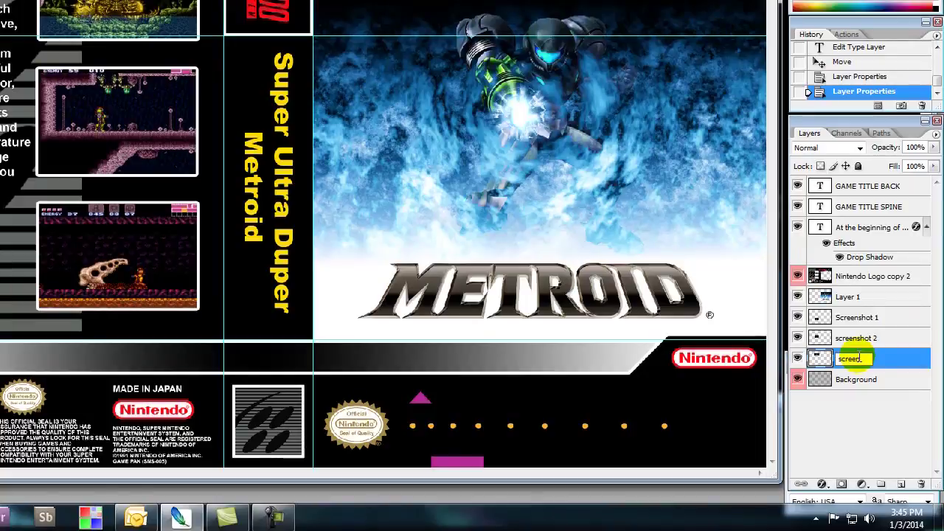
text(shot 3)
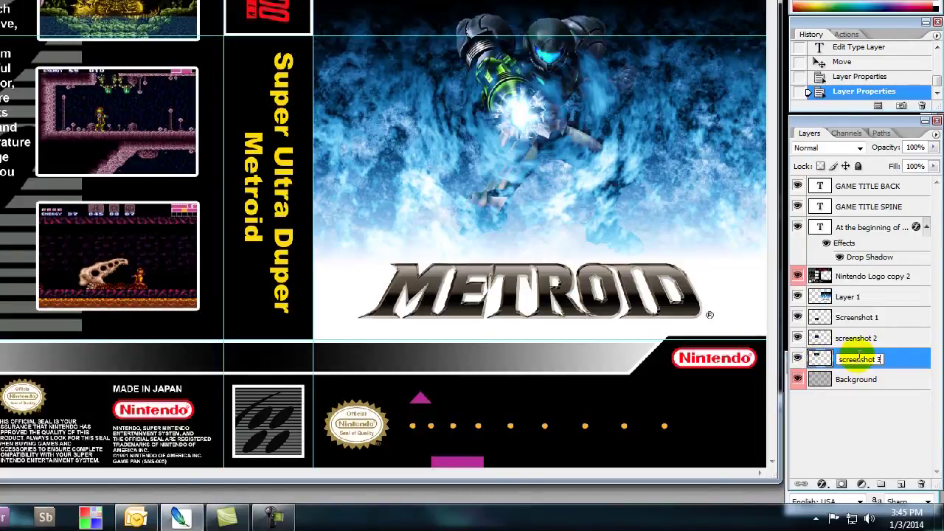
click(900, 359)
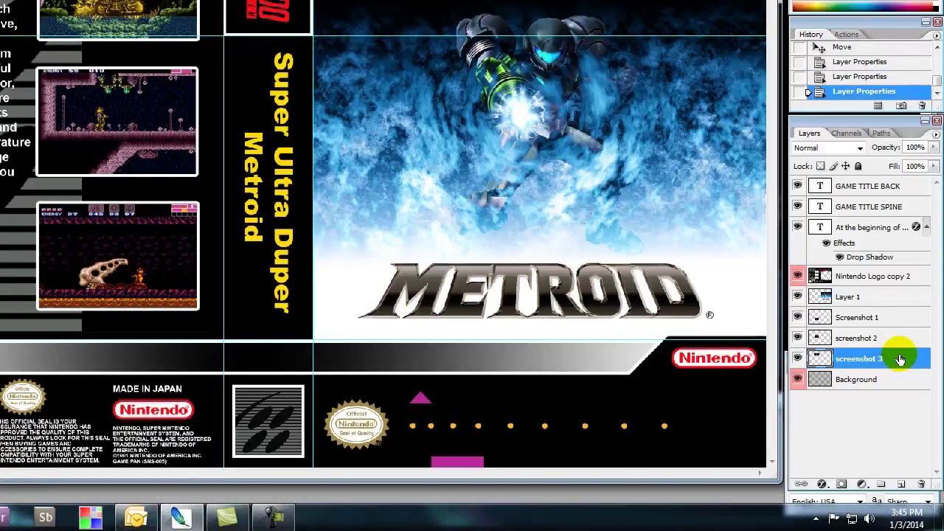
Hide and reshow the screenshot 3, screenshot 2, description text and GAME TITLE SPINE layers one by one to check what each contains
click(799, 359)
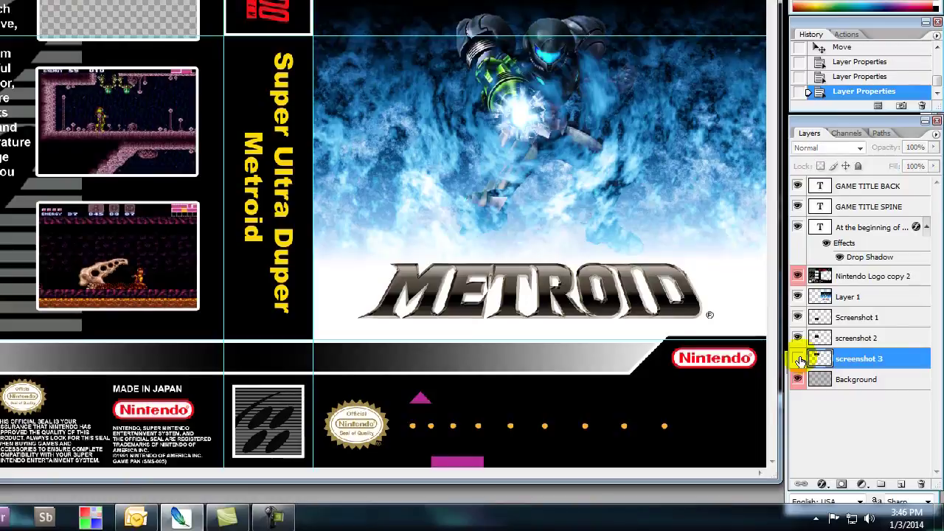
click(798, 359)
click(798, 338)
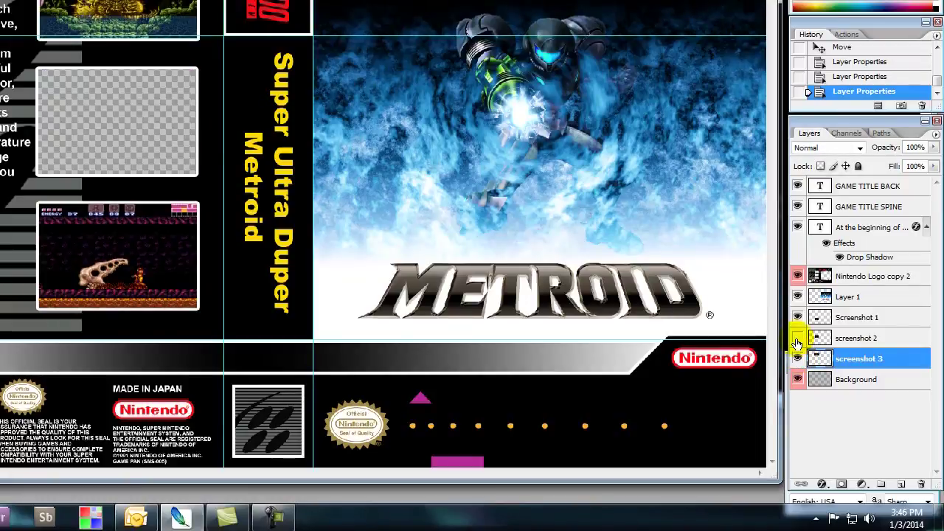
click(798, 337)
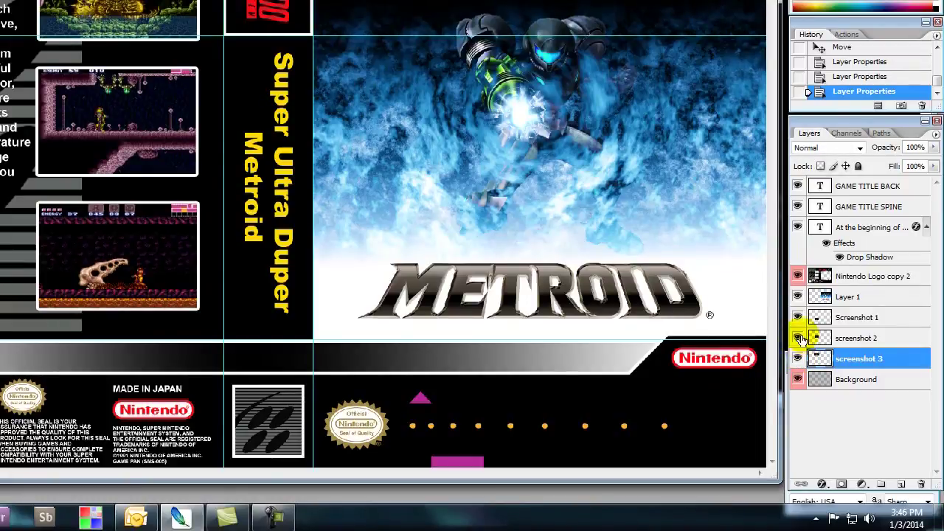
click(797, 227)
click(797, 227)
click(797, 207)
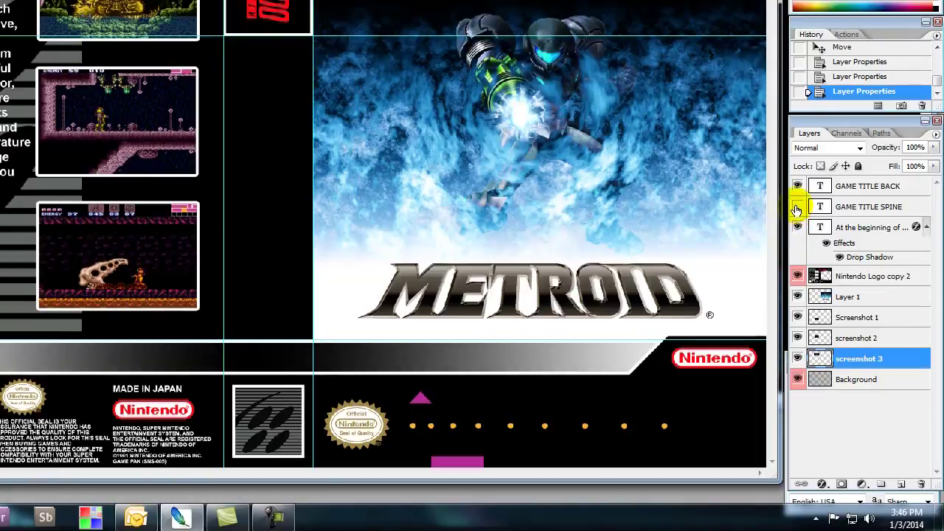
click(798, 207)
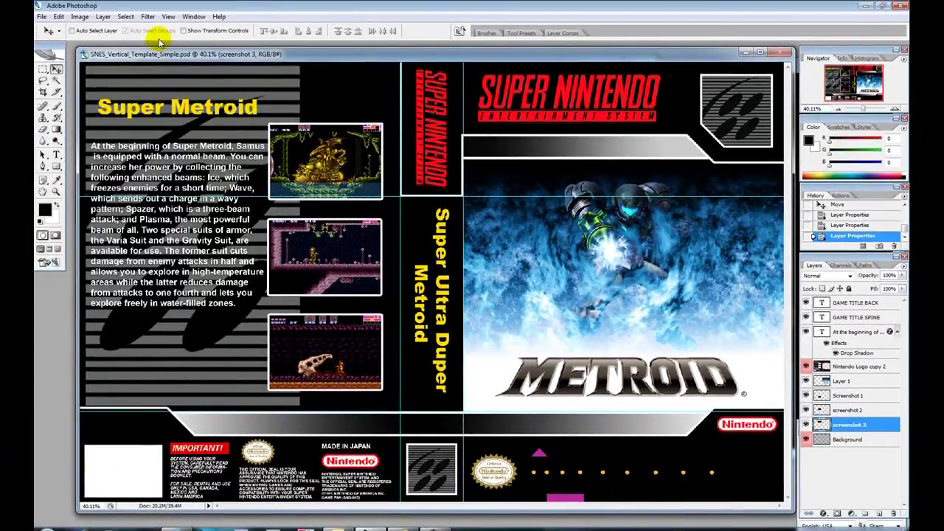
Flatten the image and save it to the Desktop in JPEG format under the name "Super_Metroid", accepting the JPEG options
click(104, 17)
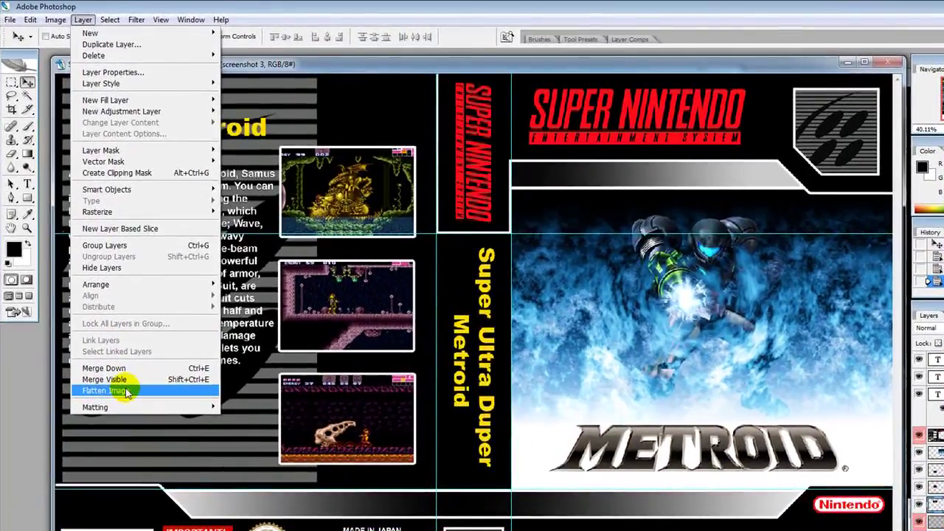
click(110, 371)
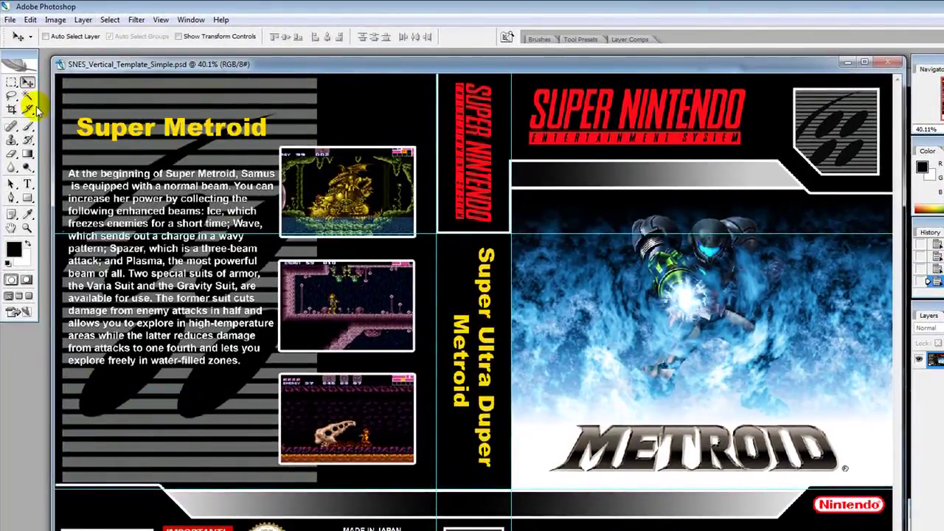
click(10, 20)
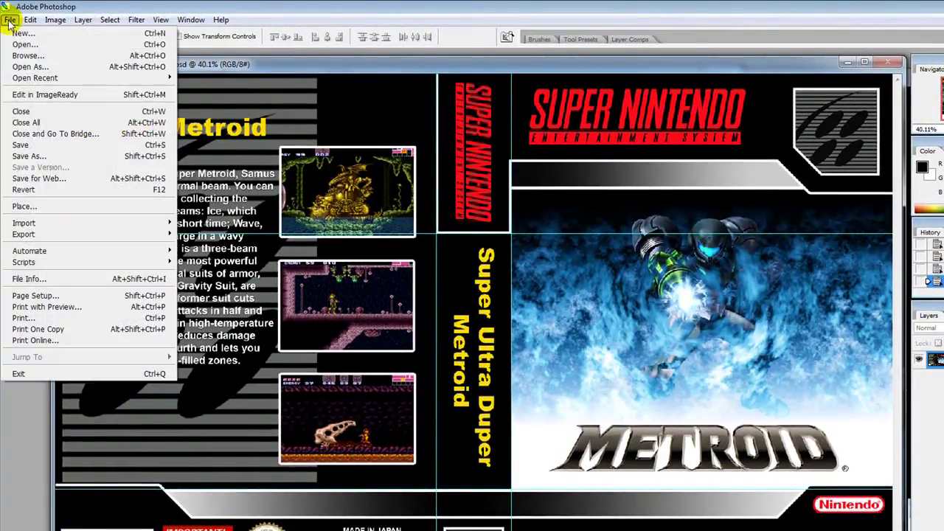
click(29, 157)
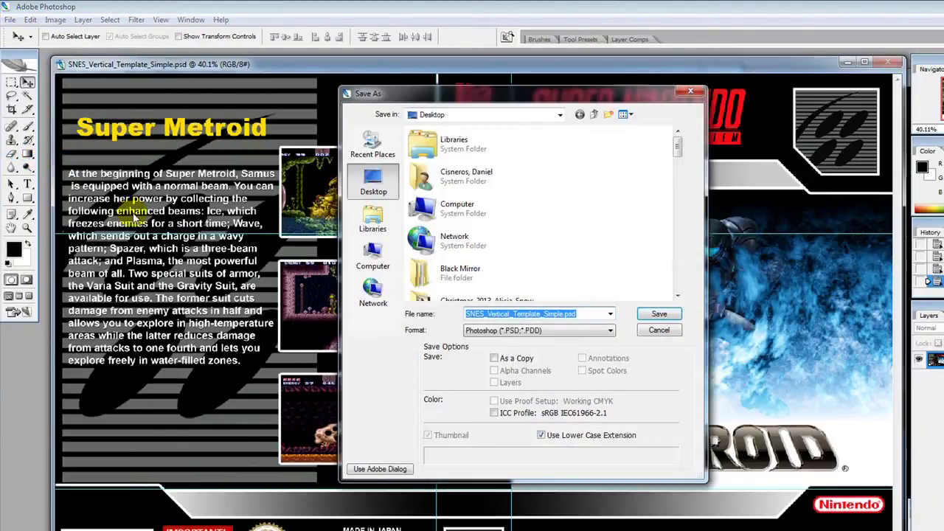
click(590, 334)
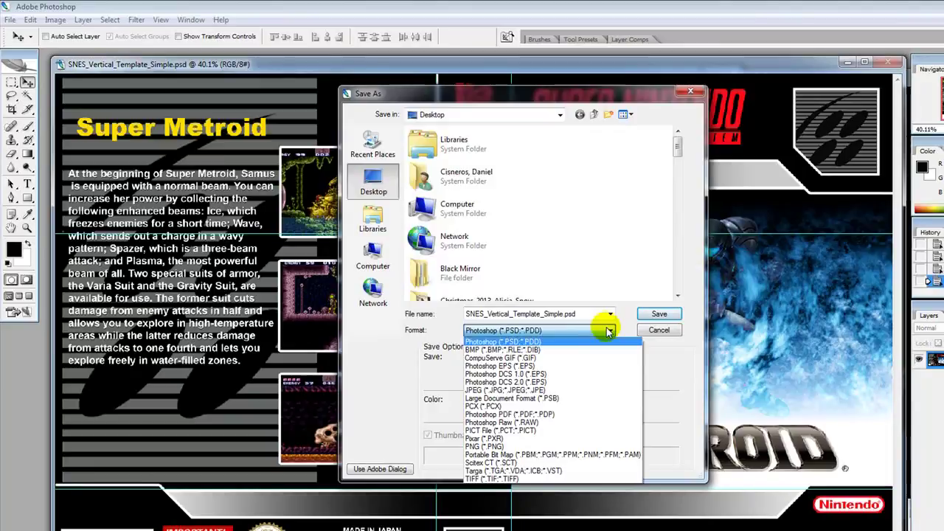
click(509, 390)
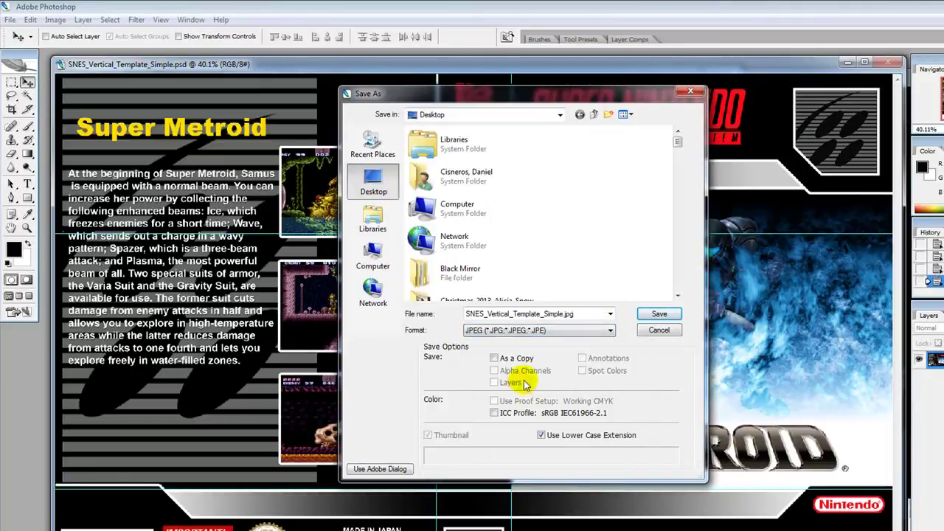
double_click(578, 313)
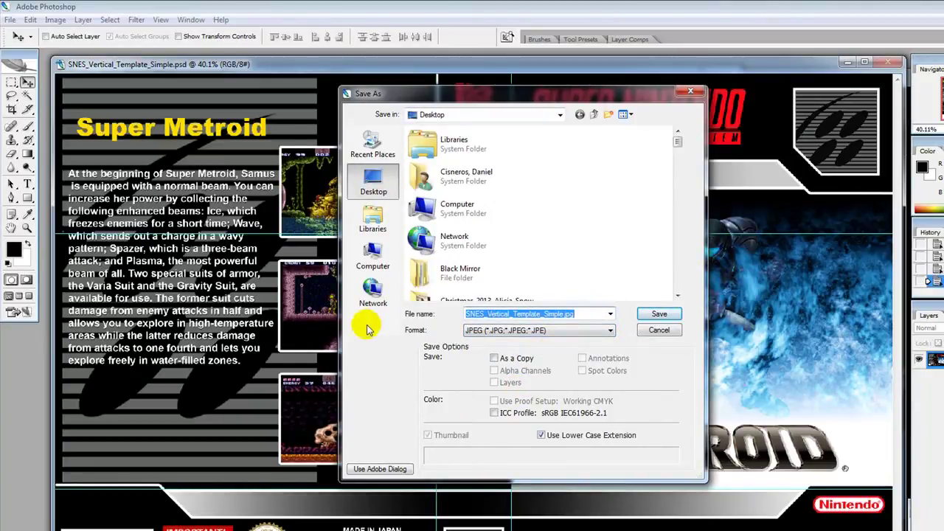
text(Super)
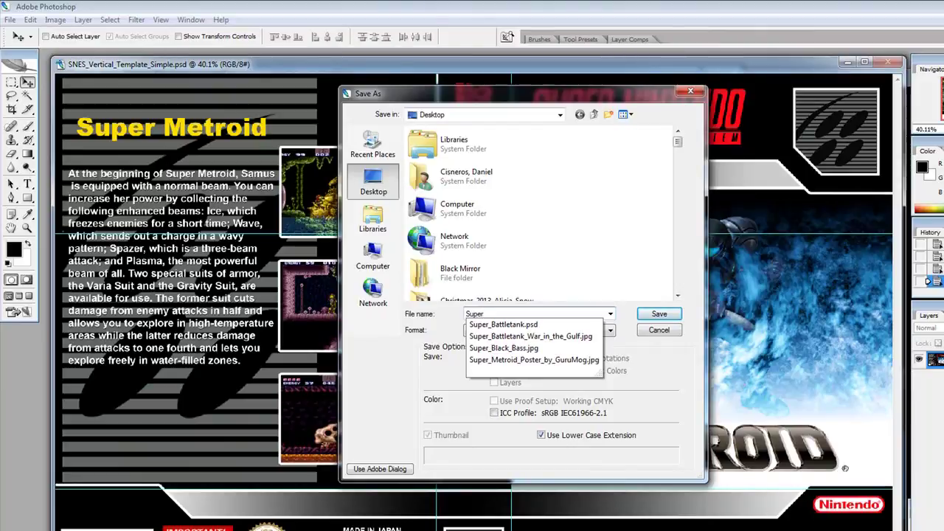
text(_Metr)
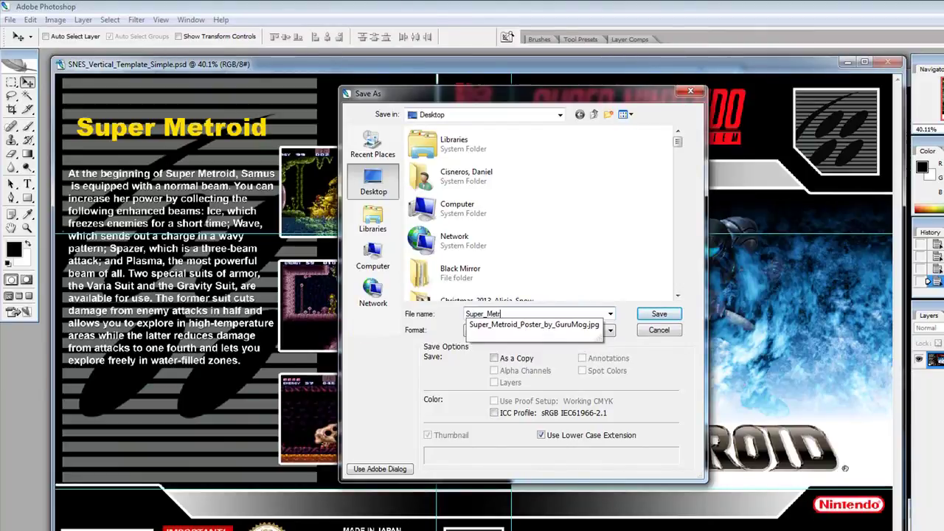
text(oid)
click(656, 314)
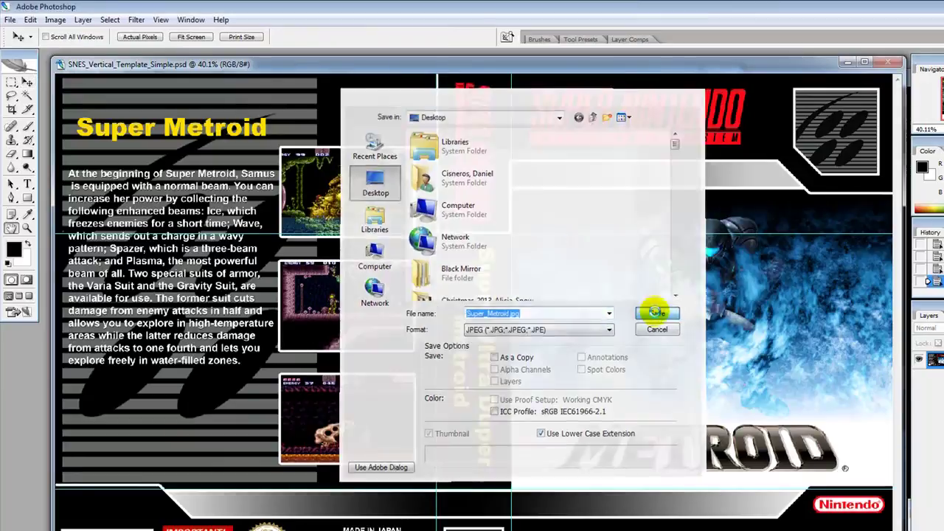
click(607, 159)
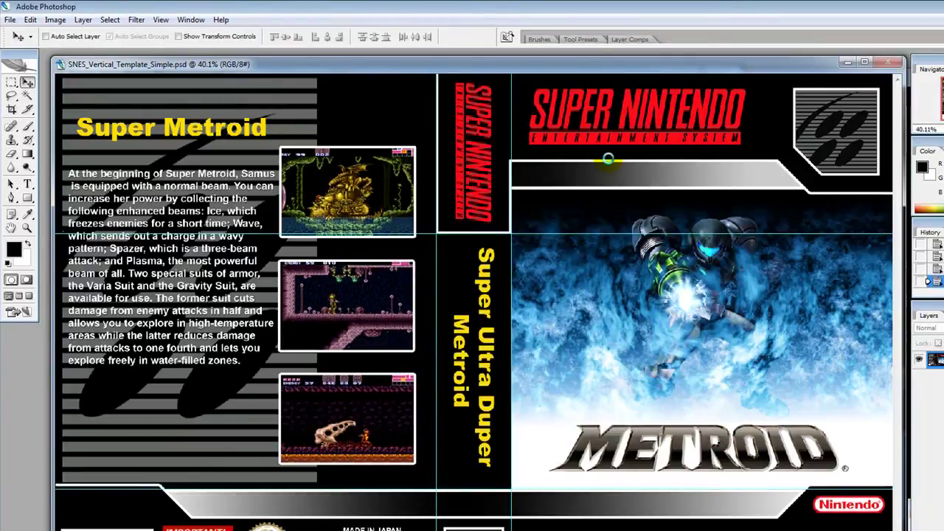